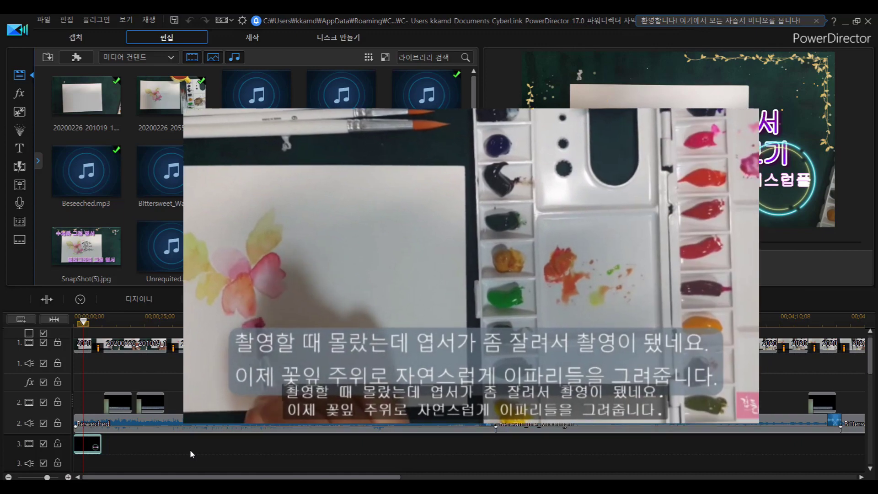
# - Go through the title clips on video track 2 of the timeline and examine their subtitle text in the preview
pyautogui.press('space')
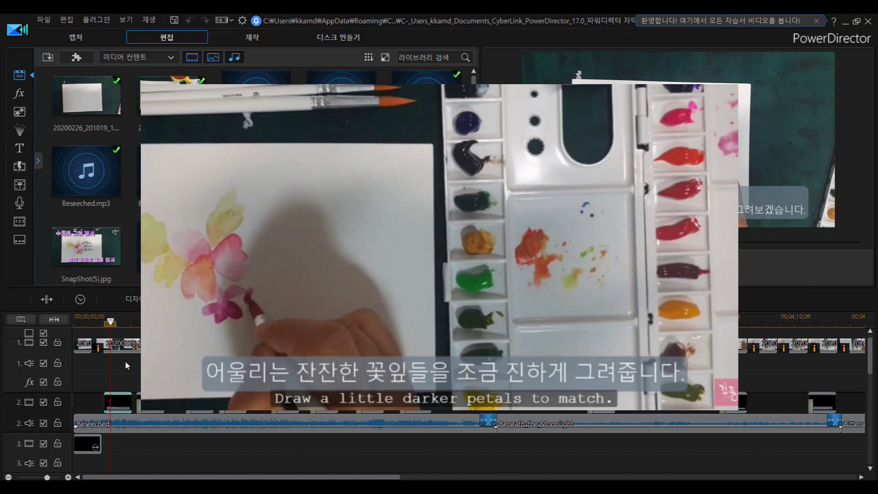
pyautogui.click(219, 403)
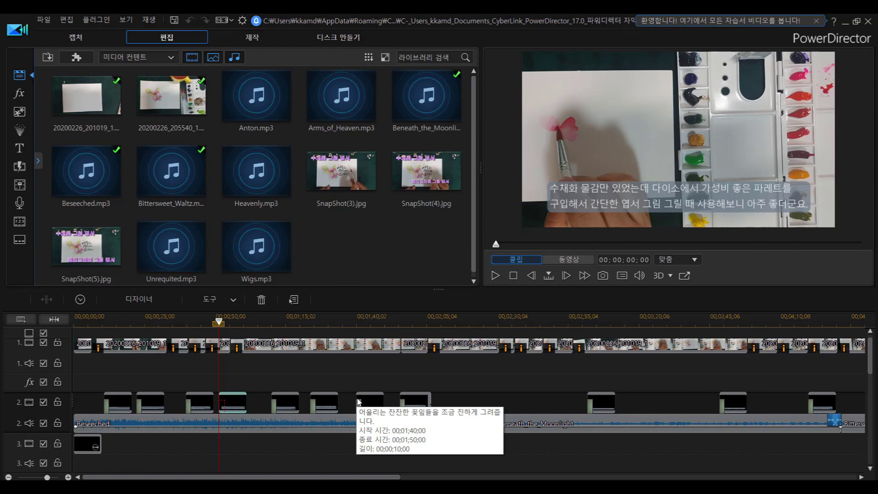
pyautogui.click(118, 402)
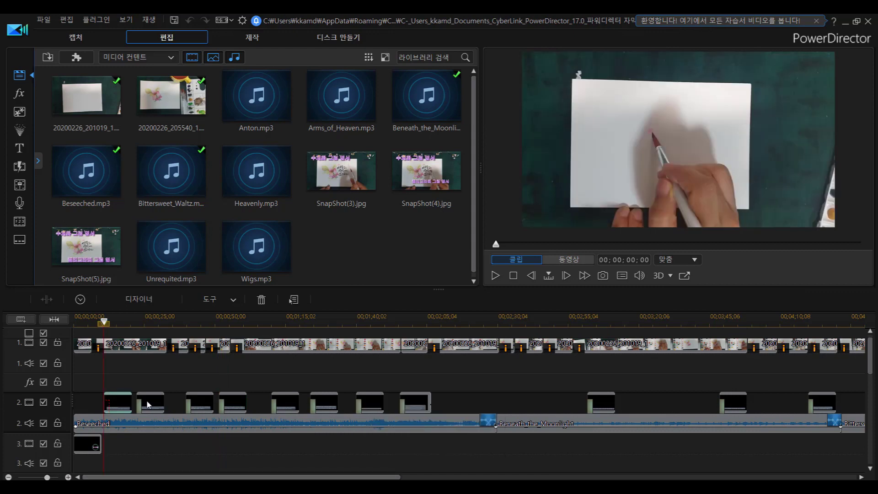
pyautogui.click(200, 401)
pyautogui.click(231, 398)
pyautogui.click(282, 403)
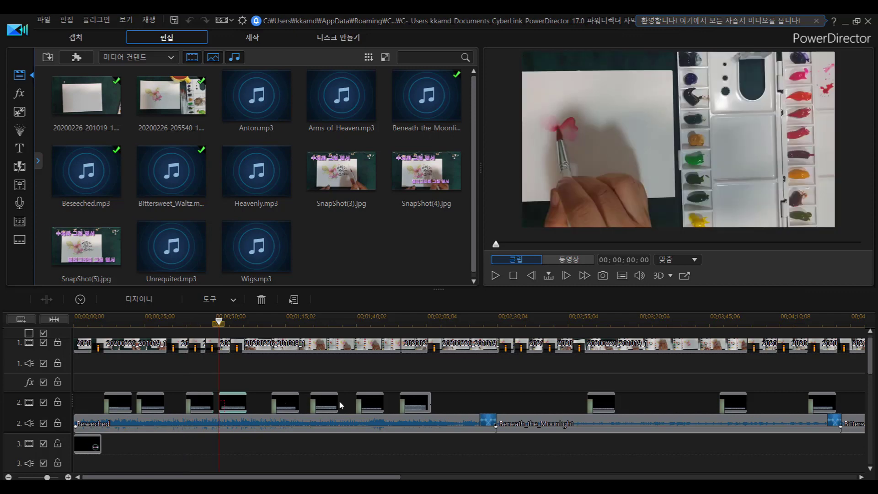
pyautogui.click(331, 405)
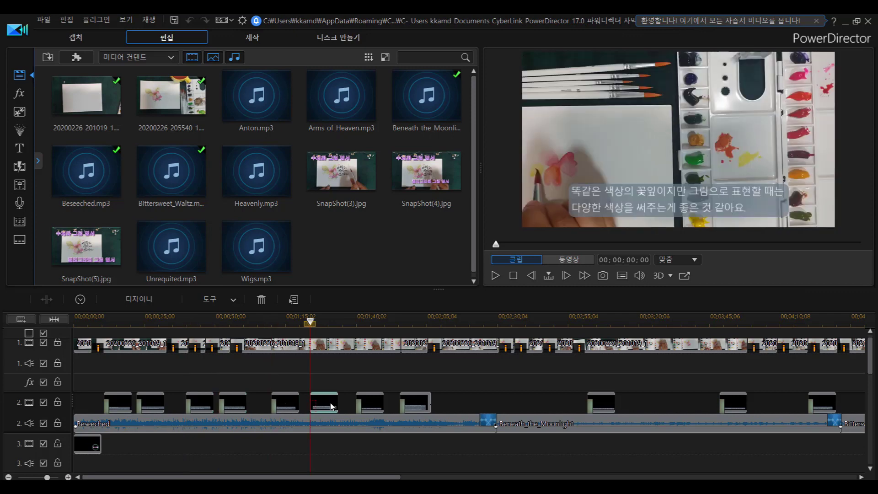
pyautogui.click(98, 380)
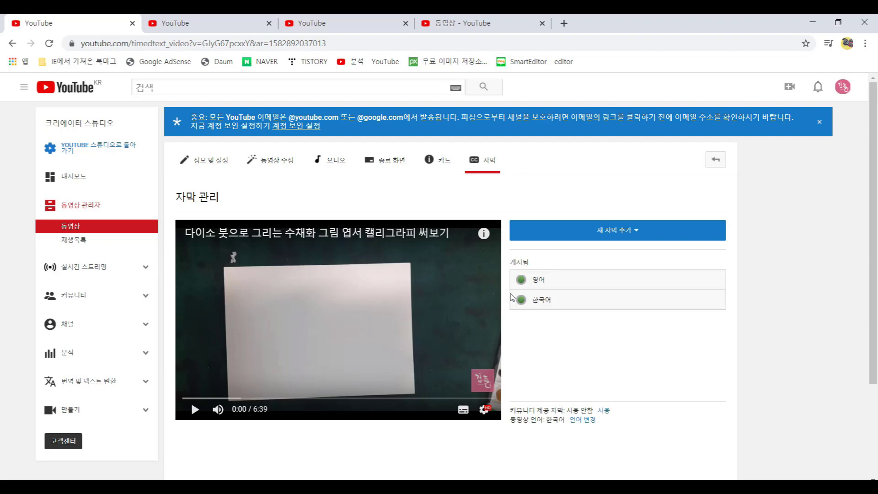
# - Open the video's published Korean subtitles (한국어) in the YouTube subtitle manager and examine the timed caption rows
pyautogui.click(545, 303)
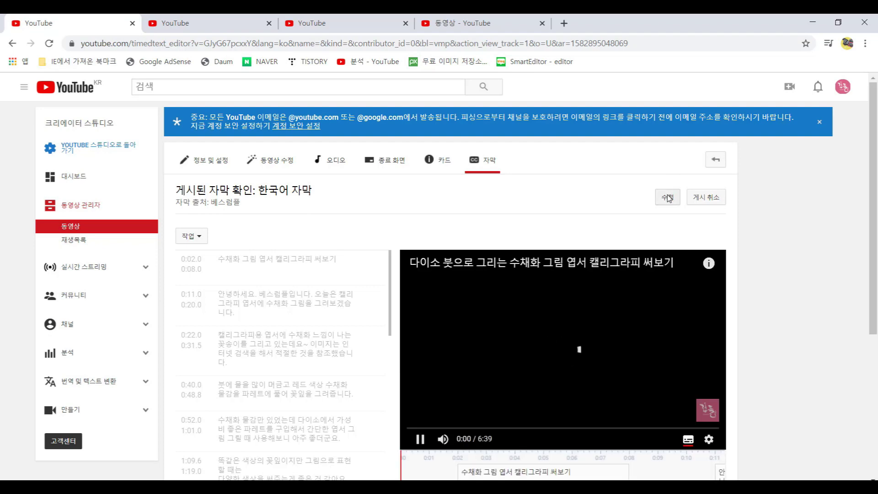
pyautogui.click(667, 196)
pyautogui.click(497, 310)
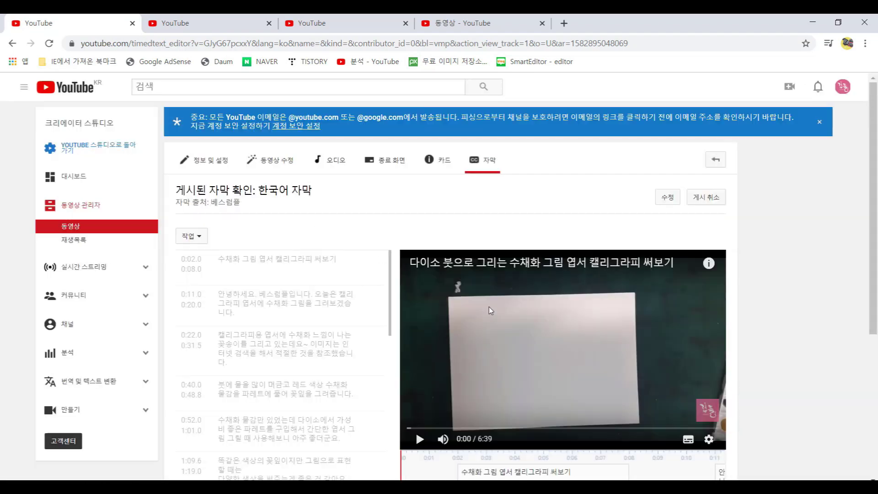
pyautogui.scroll(-1, 297, 269)
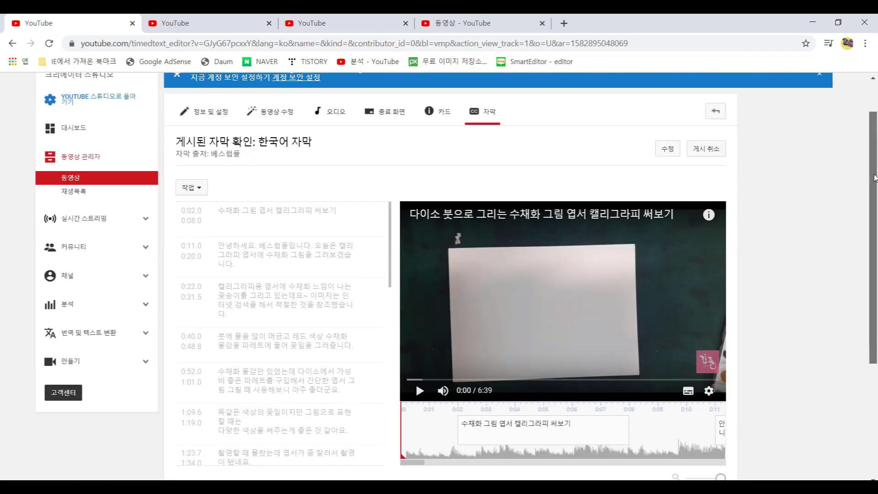
pyautogui.moveTo(169, 171)
pyautogui.mouseDown()
pyautogui.moveTo(390, 441)
pyautogui.moveTo(391, 476)
pyautogui.mouseUp()
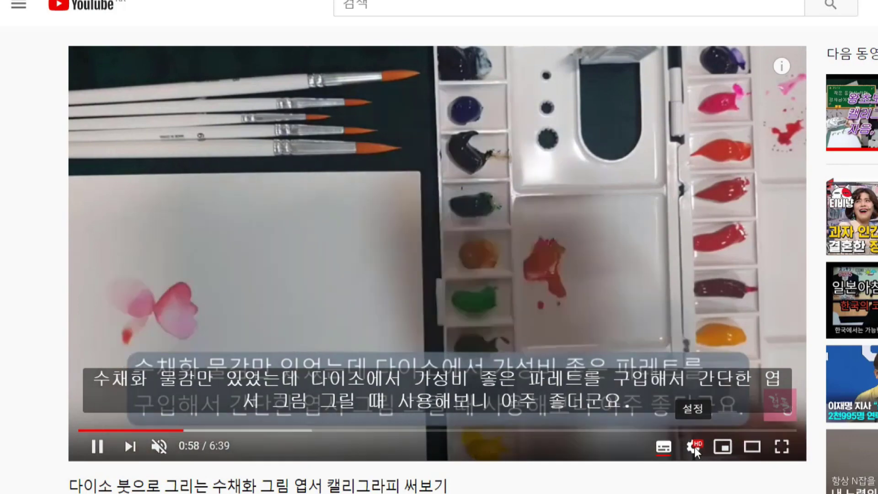
# - Switch the YouTube player's subtitles from Korean to English (영어) and show the video in full screen
pyautogui.click(693, 446)
pyautogui.click(710, 382)
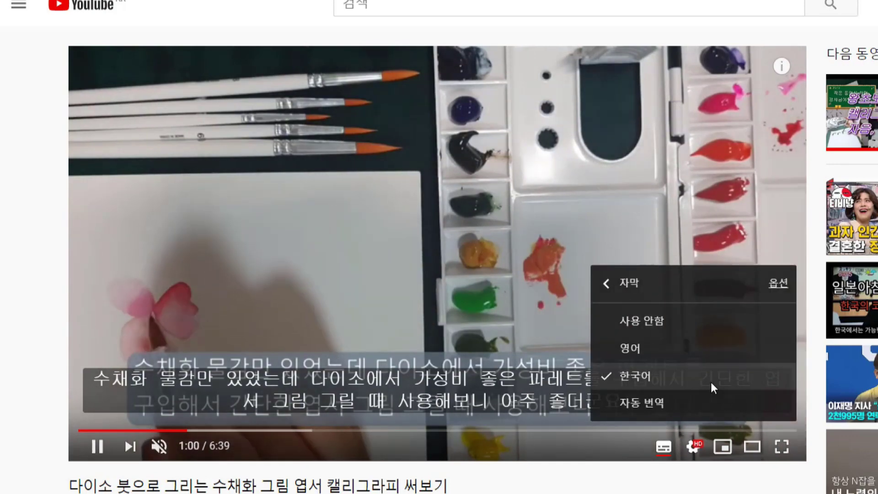
pyautogui.click(630, 349)
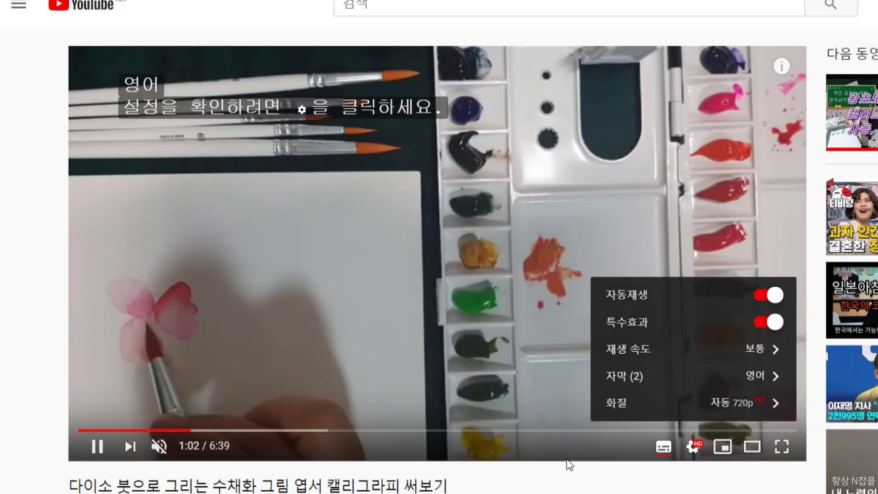
pyautogui.click(446, 401)
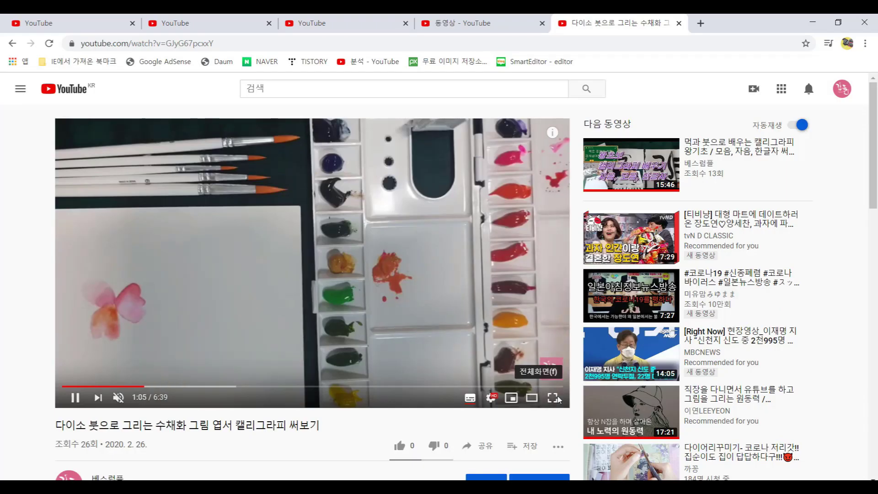
pyautogui.click(556, 398)
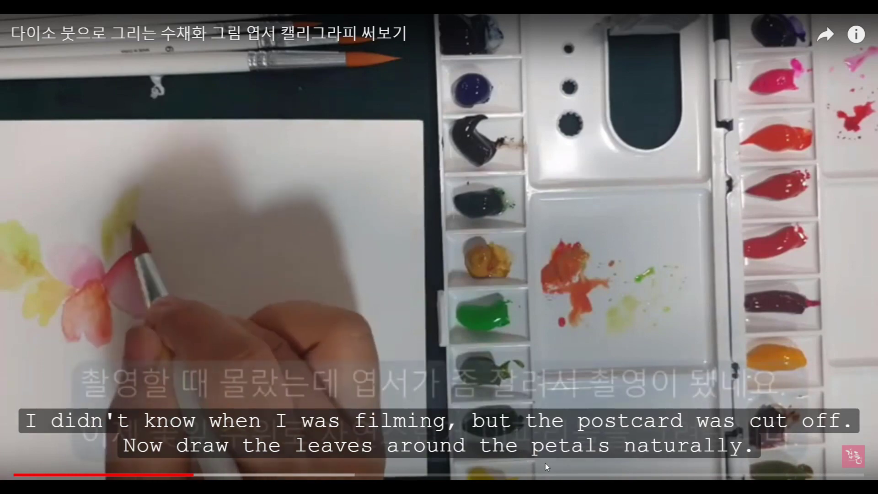
# - Turn the player's subtitles off (사용 안함) so only the captions built into the video remain
pyautogui.click(814, 486)
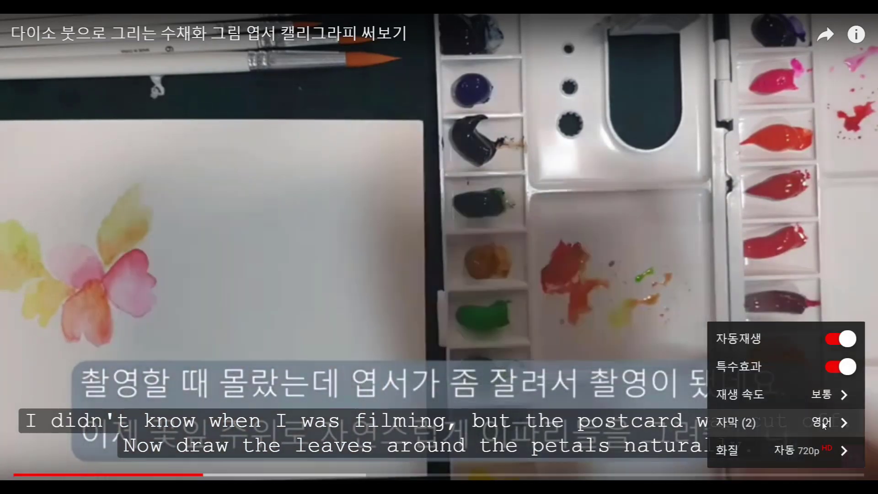
pyautogui.click(823, 422)
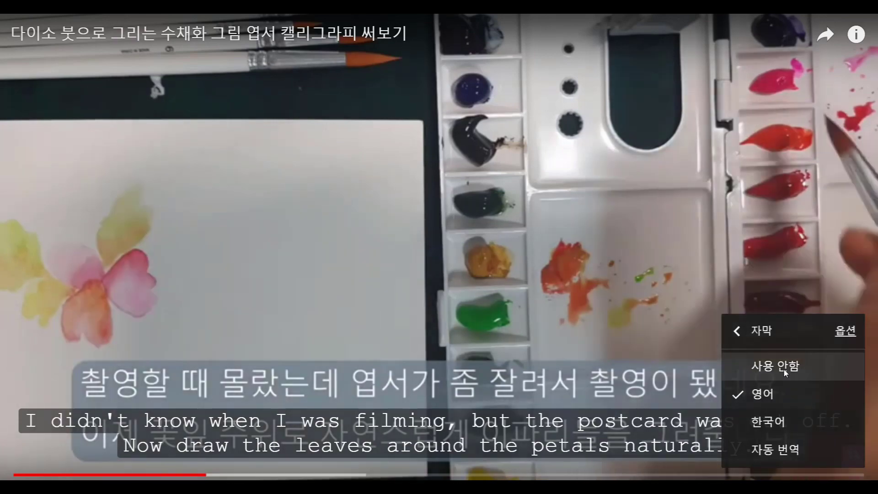
pyautogui.click(784, 371)
pyautogui.click(662, 338)
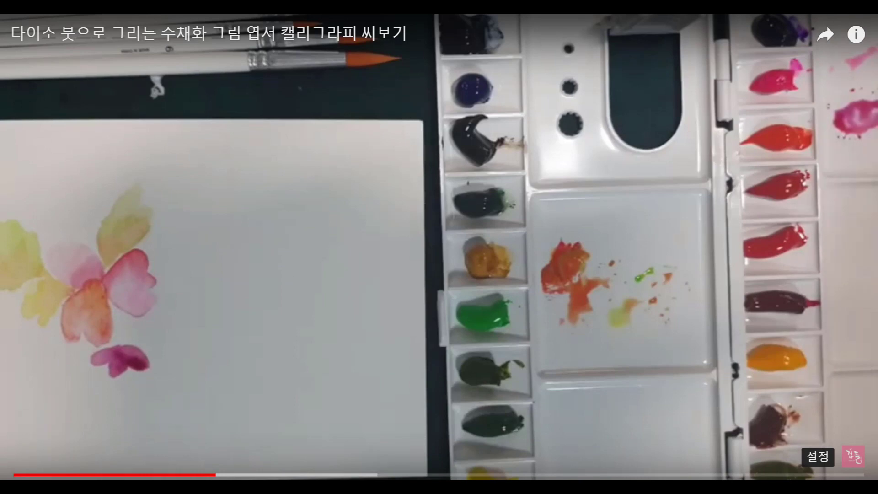
pyautogui.click(817, 476)
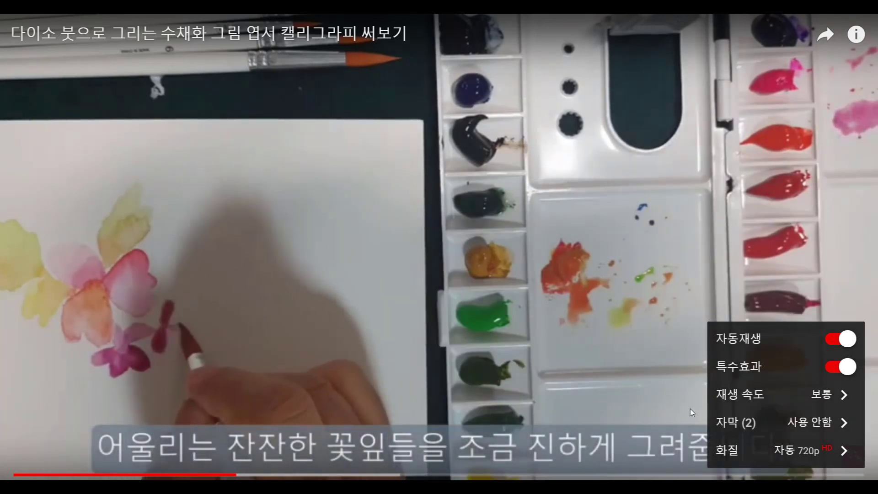
pyautogui.click(689, 408)
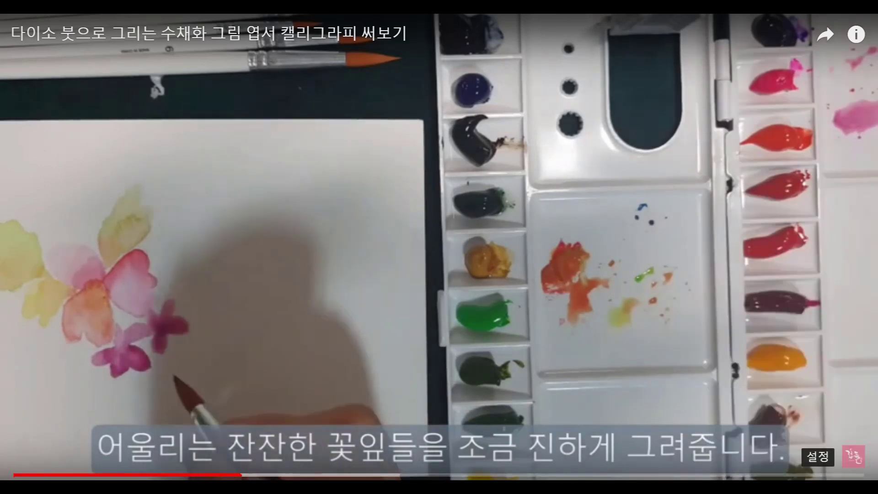
# - Turn the English subtitles (영어) back on in the player and leave full screen
pyautogui.click(801, 478)
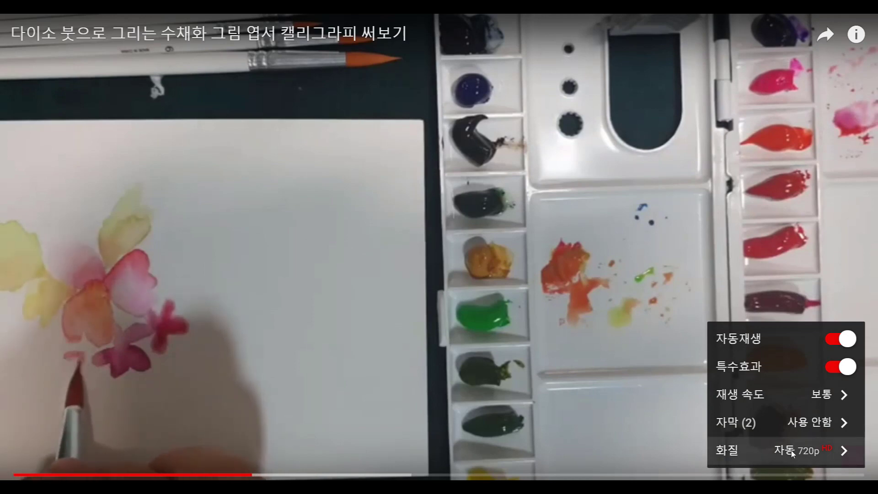
pyautogui.click(796, 422)
pyautogui.click(797, 423)
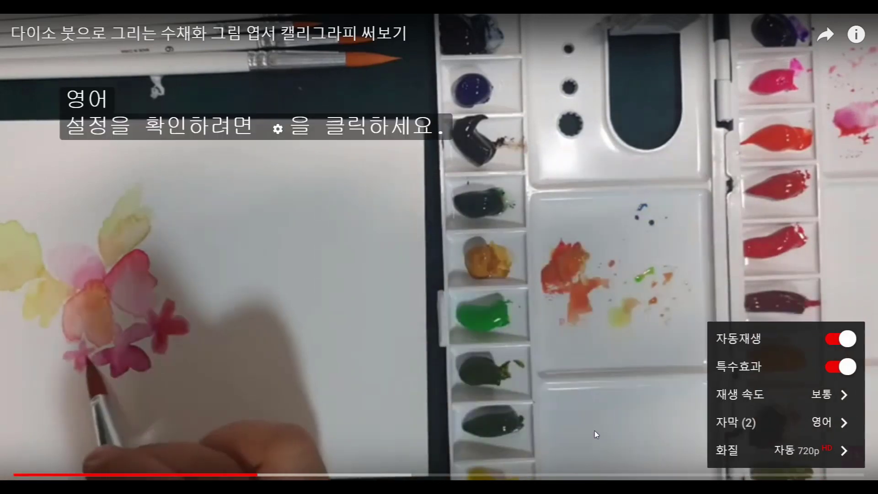
pyautogui.click(594, 430)
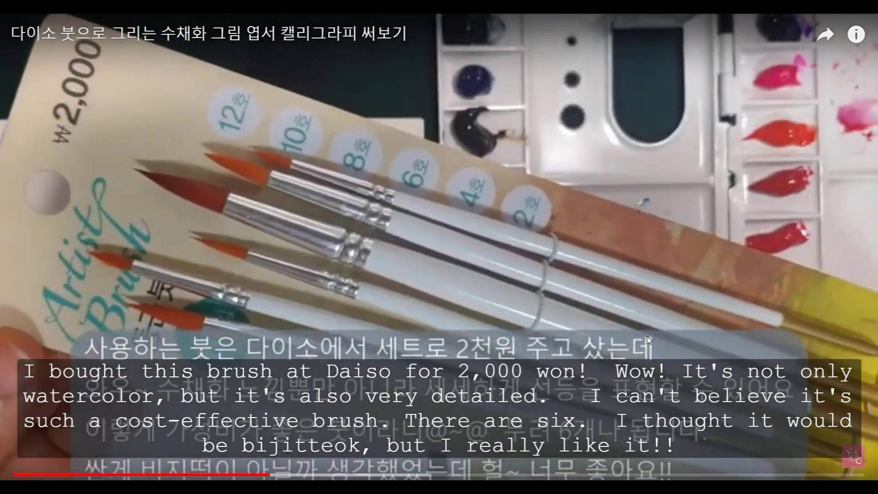
pyautogui.press('Escape')
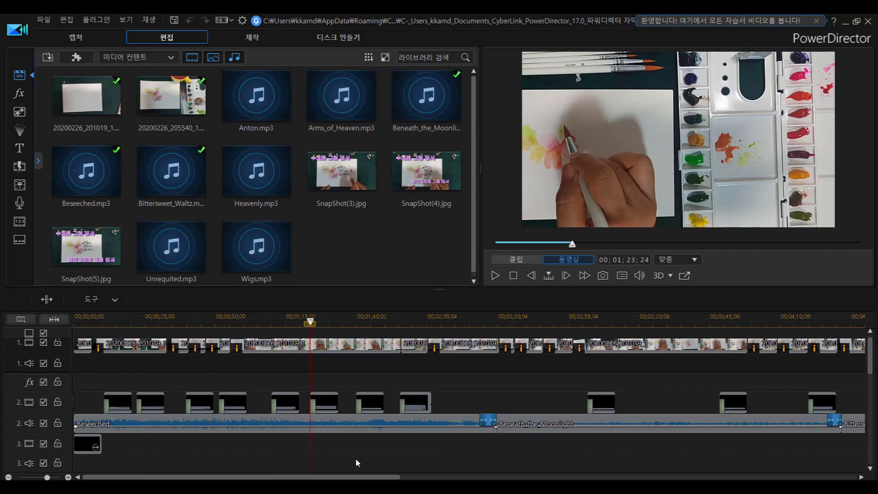
# - In YouTube's subtitle manager, open the language choices for new subtitles and examine the timed rows in the Korean subtitle editor
pyautogui.hotkey('alt', 'Tab')
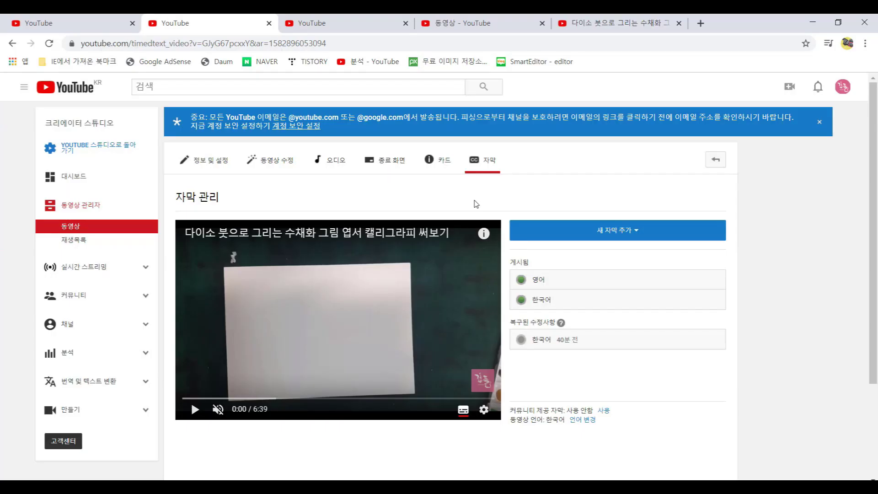
pyautogui.moveTo(462, 142); pyautogui.dragTo(523, 183)
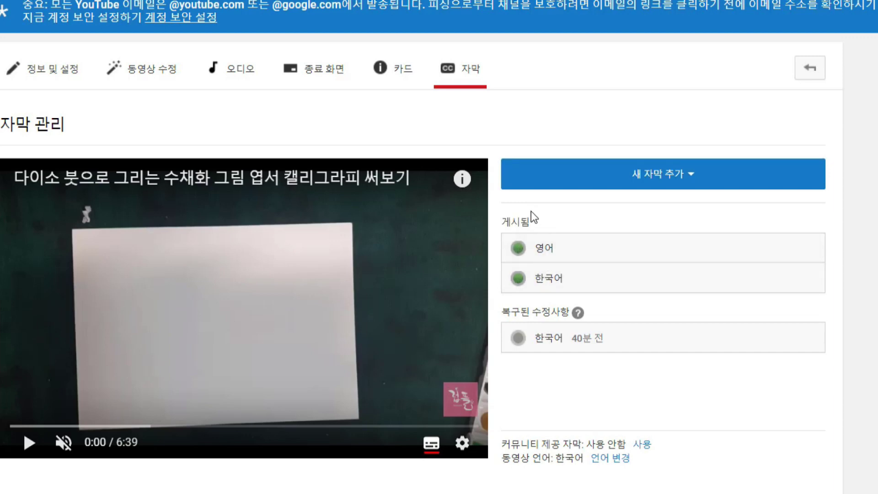
pyautogui.moveTo(497, 138); pyautogui.dragTo(858, 211)
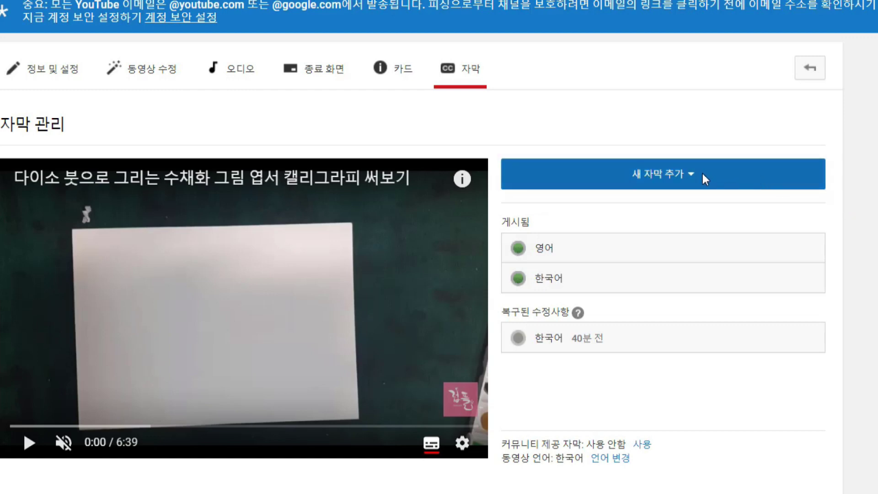
pyautogui.click(690, 178)
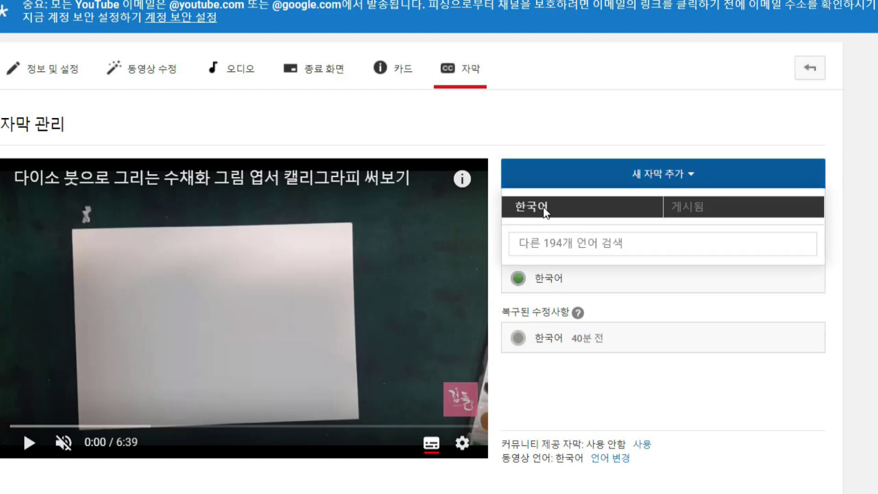
pyautogui.moveTo(490, 189); pyautogui.dragTo(619, 229)
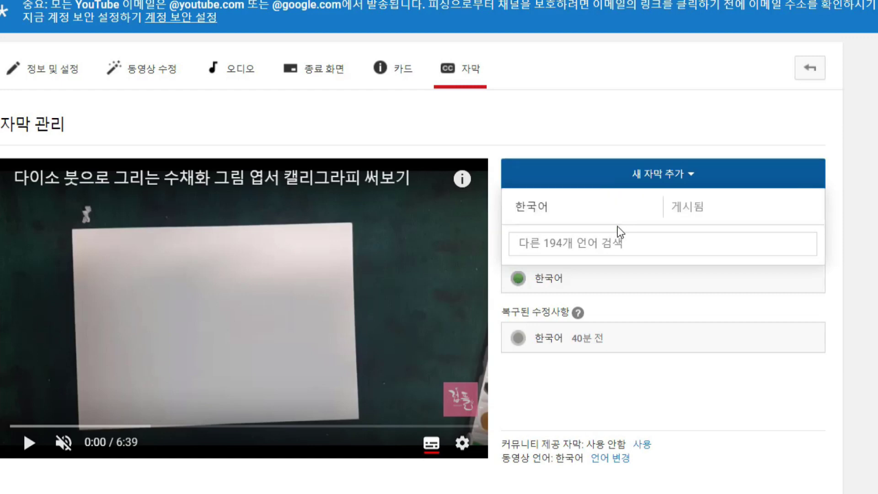
pyautogui.click(860, 286)
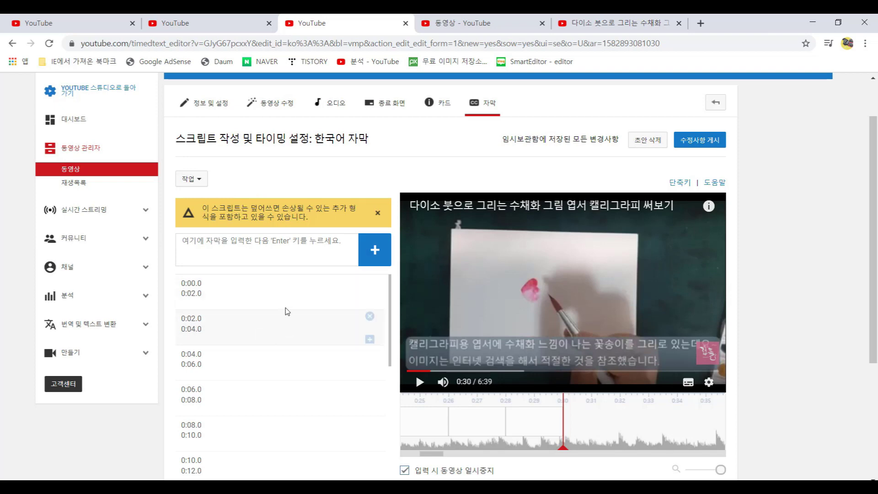
pyautogui.scroll(-3, 291, 349)
pyautogui.scroll(3, 292, 350)
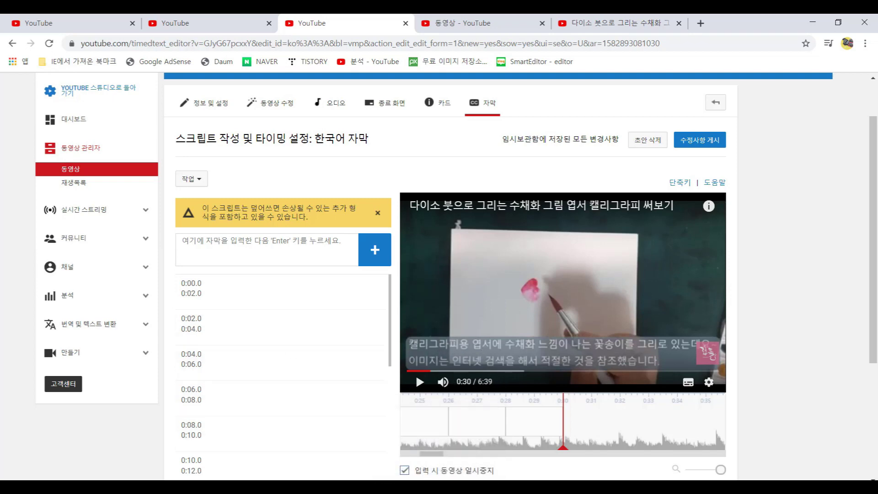
# - Switch to PowerDirector and check the start time and text of the first title clip on video track 2
pyautogui.moveTo(437, 486)
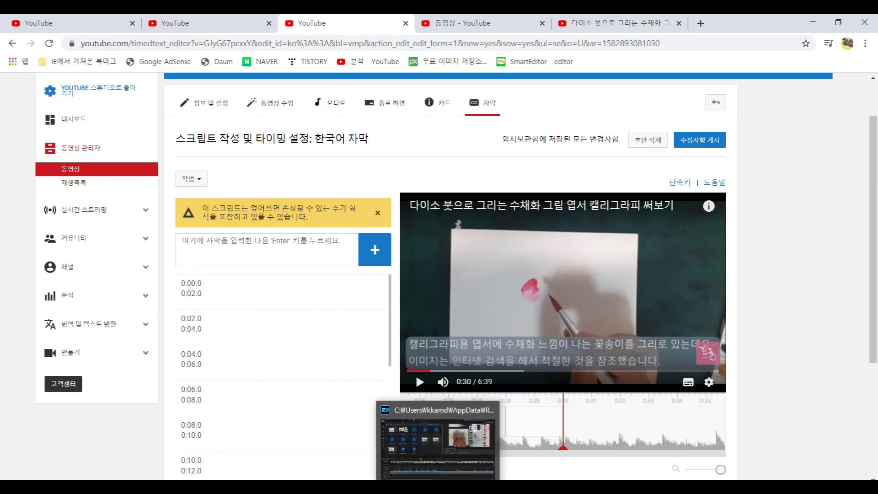
pyautogui.click(437, 487)
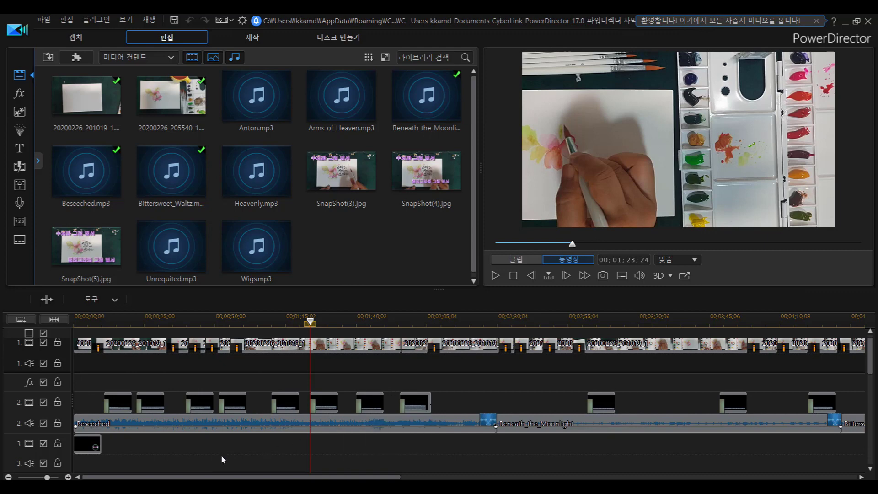
pyautogui.click(120, 407)
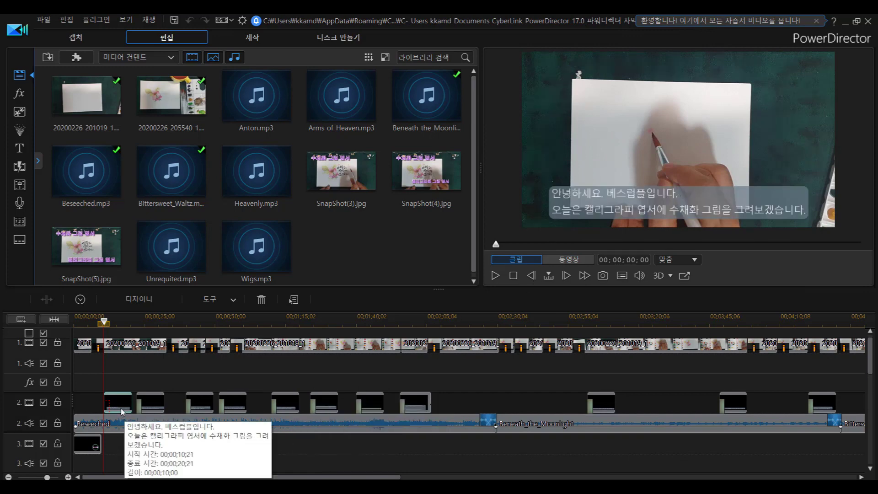
pyautogui.click(119, 446)
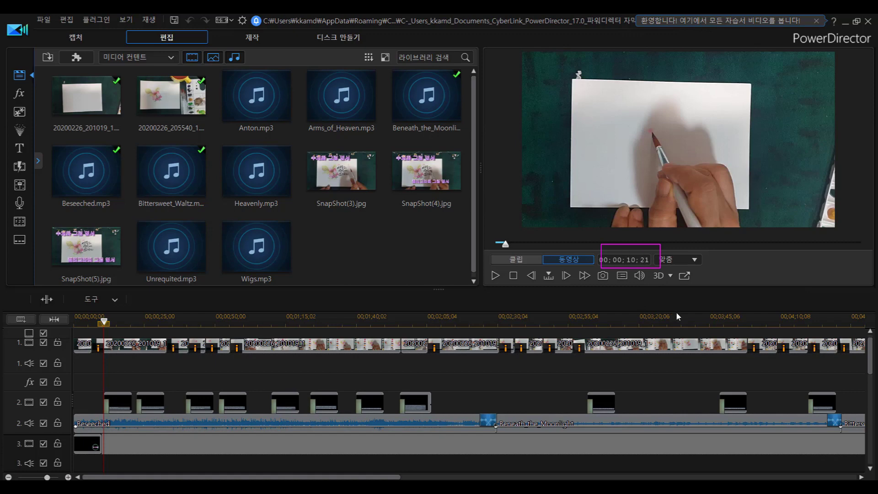
pyautogui.click(119, 404)
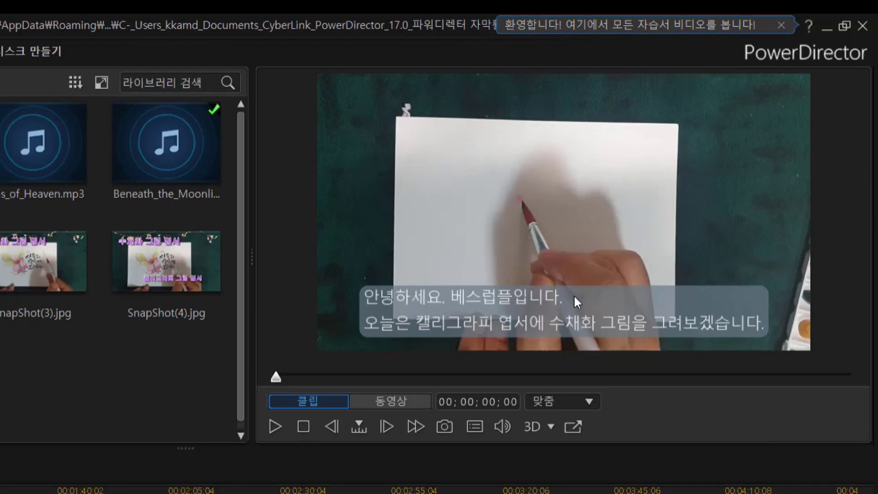
# - Copy the first title clip's full text from the preview and switch to YouTube's Korean subtitle editor in Chrome
pyautogui.click(574, 296)
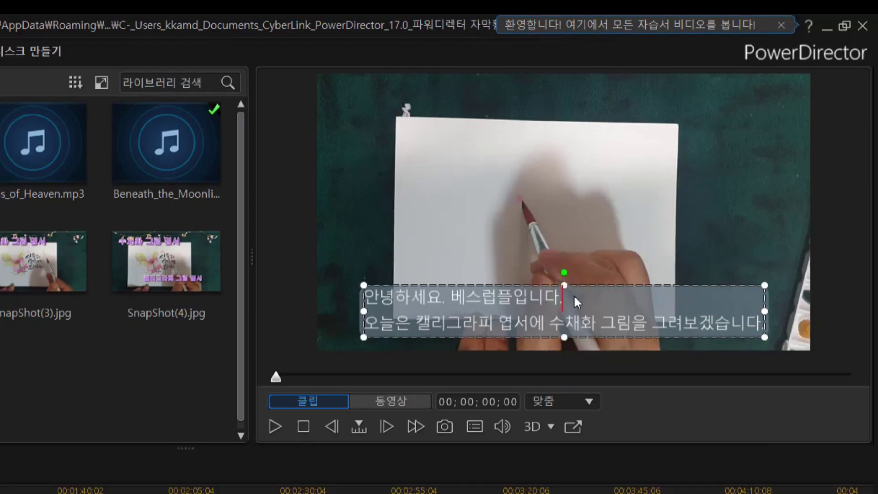
pyautogui.hotkey('ctrl', 'a')
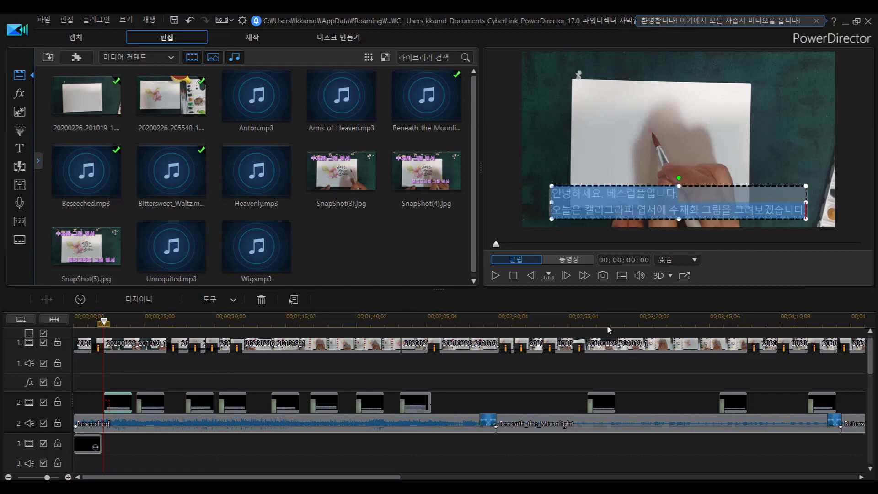
pyautogui.moveTo(210, 486)
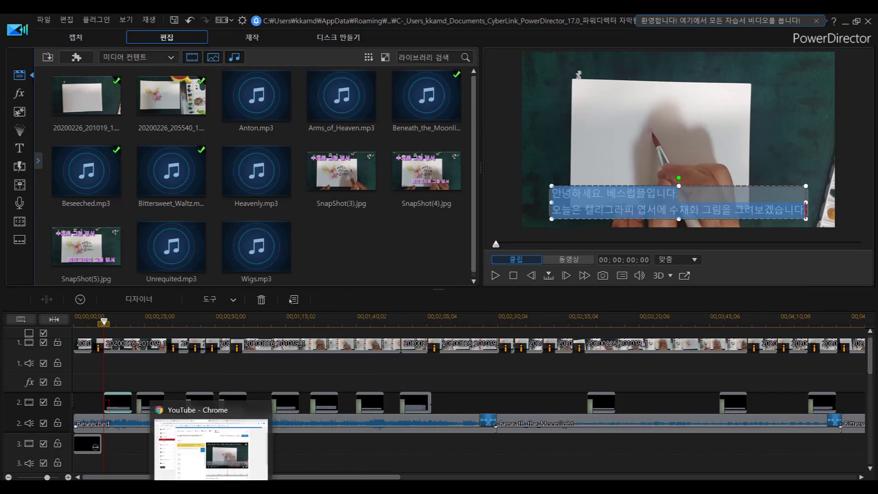
pyautogui.click(210, 451)
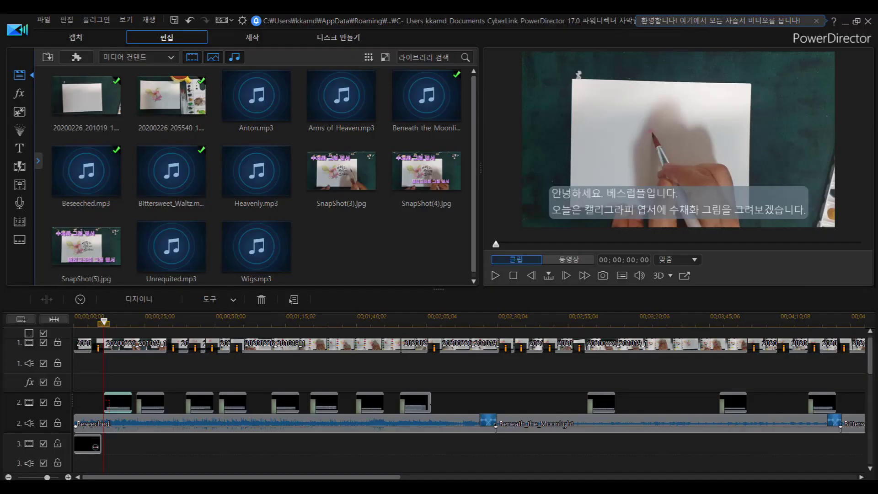
pyautogui.click(125, 438)
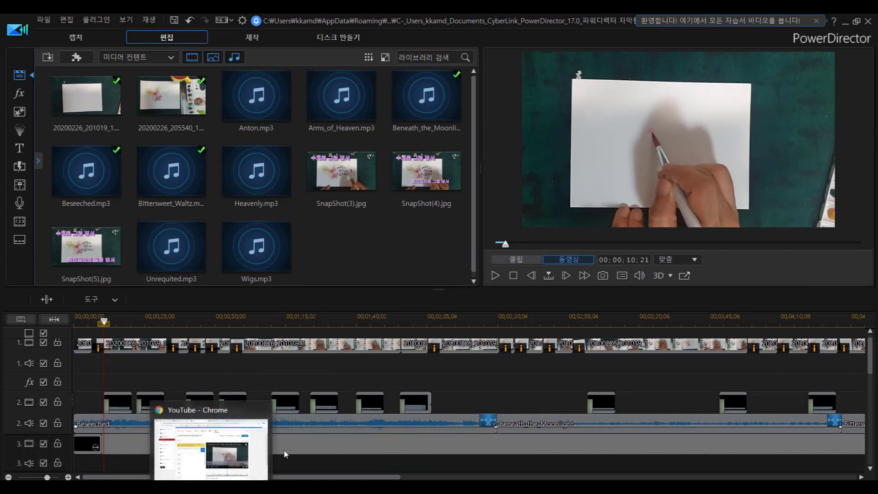
pyautogui.moveTo(187, 487)
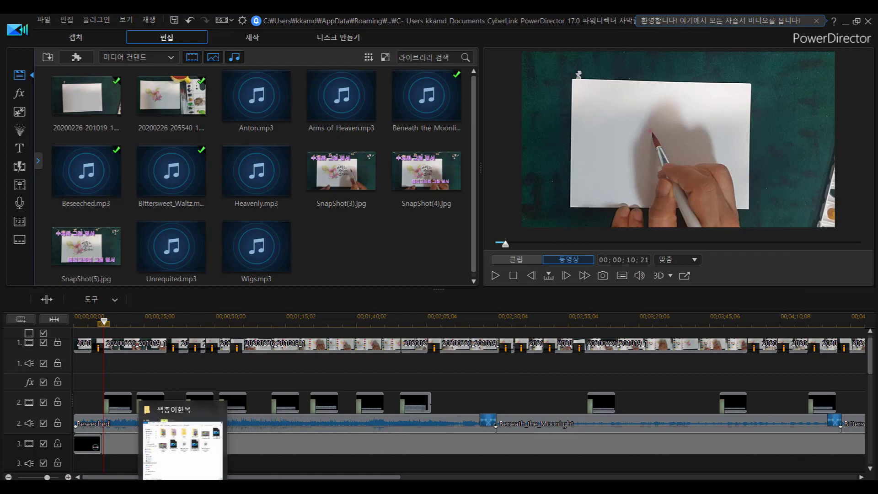
pyautogui.click(209, 487)
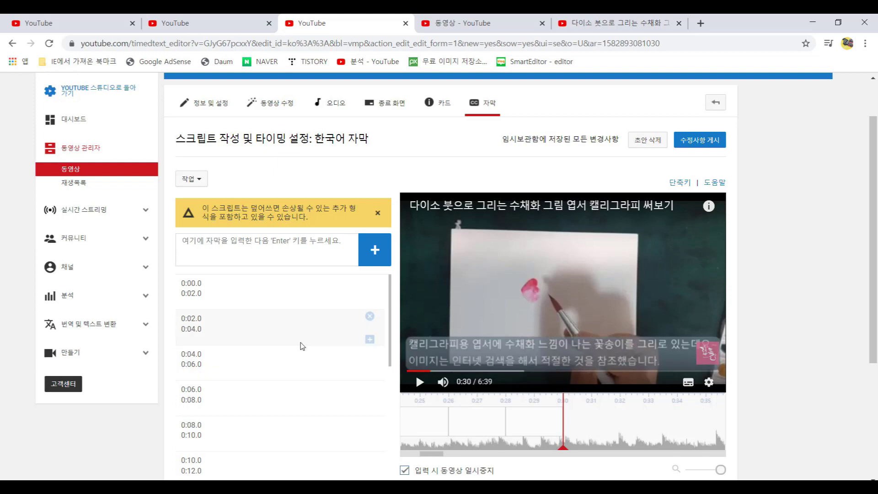
# - Delete the empty subtitle rows that come before the 0:08.0 row
pyautogui.scroll(-3, 223, 392)
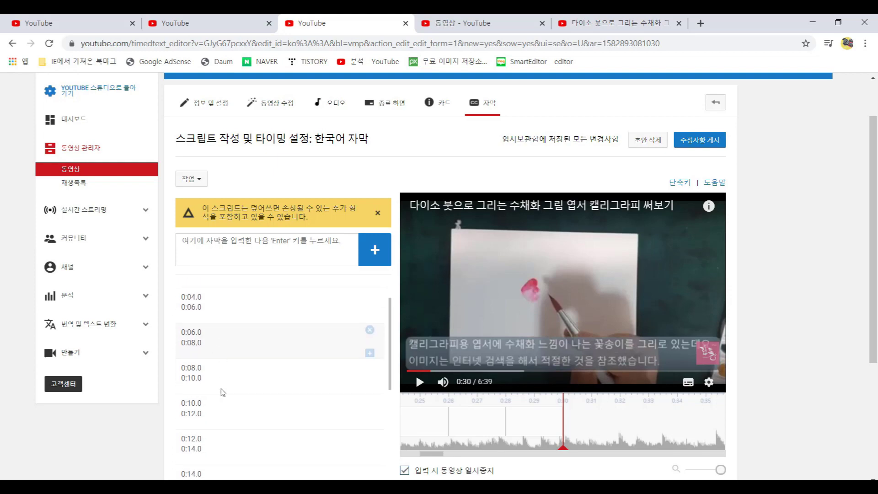
pyautogui.scroll(3, 229, 334)
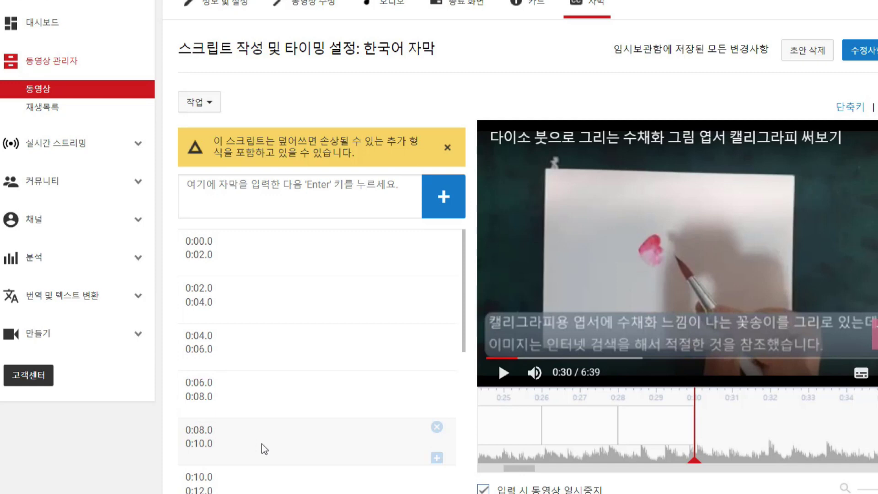
pyautogui.click(437, 238)
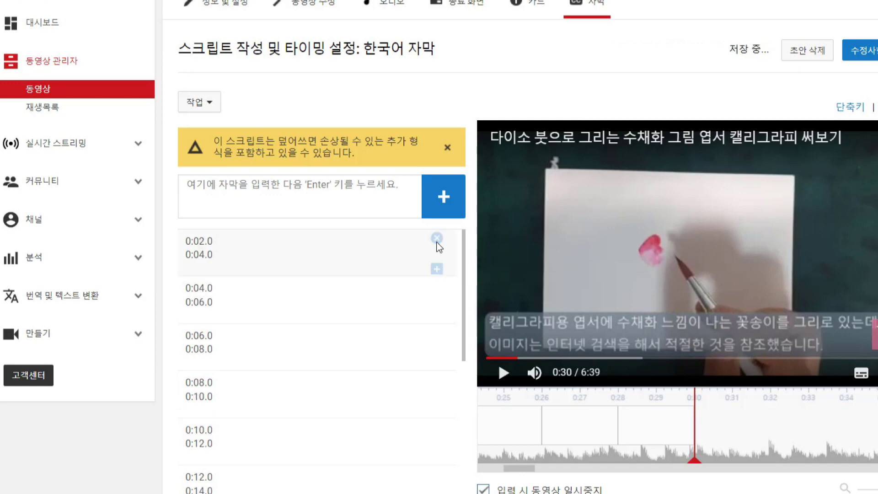
pyautogui.click(436, 238)
pyautogui.click(437, 238)
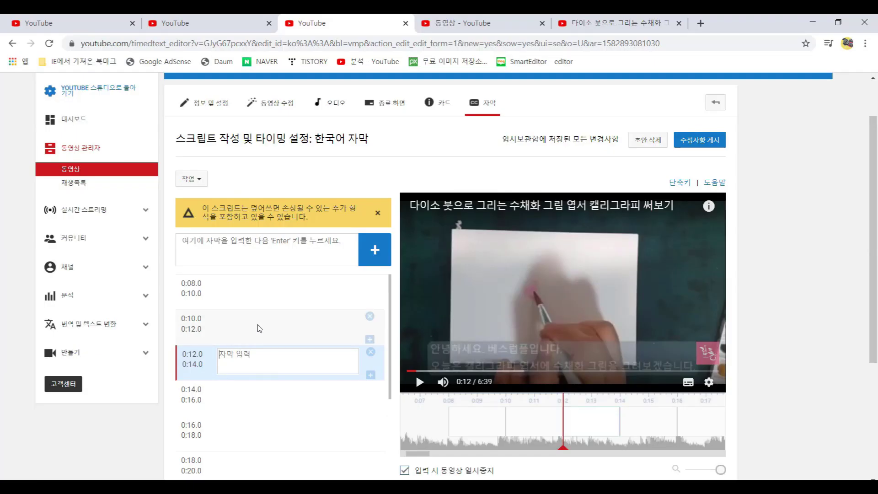
# - Enter "안녕하세요. 베스럽플입니다. 오늘은 캘리그라피 엽서에 수채화 그림을 그려보겠습니다." as the caption of the 0:10.0–0:12.0 row
pyautogui.click(259, 326)
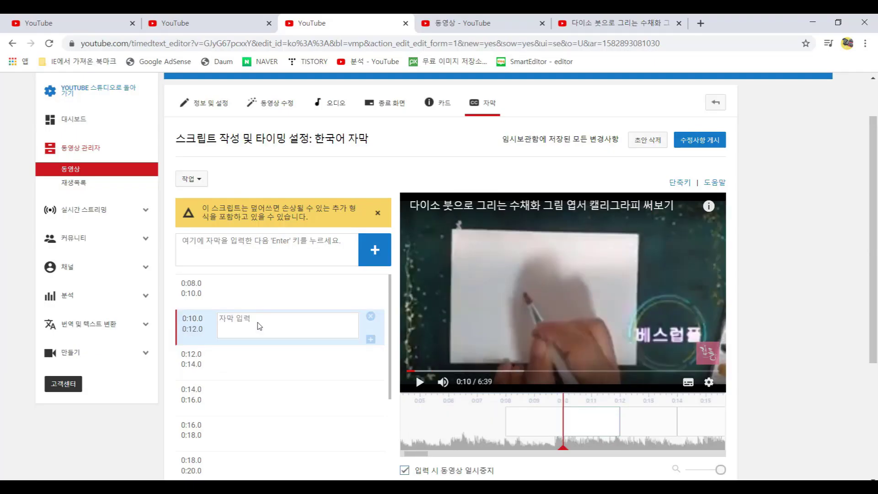
pyautogui.write('안녕하세요. 베스럽플입니다. 오늘은 캘리그라피 엽서에 수채화 그림을 그려보겠습니다.')
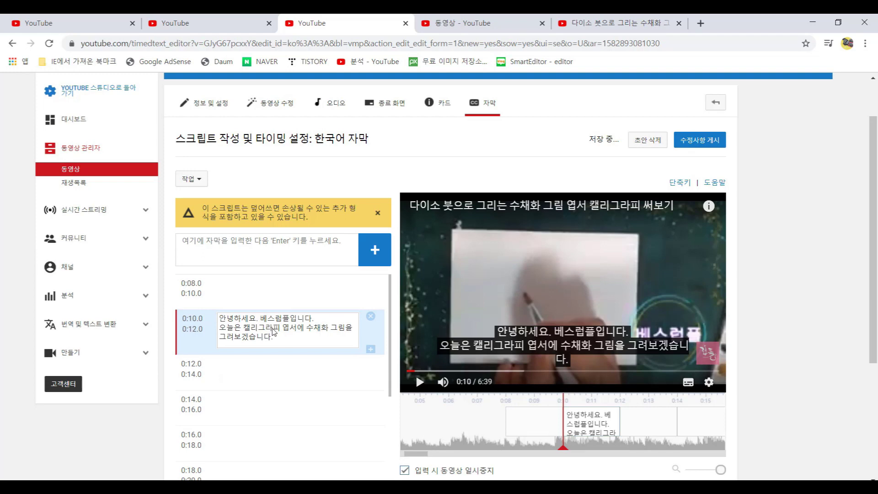
pyautogui.click(292, 382)
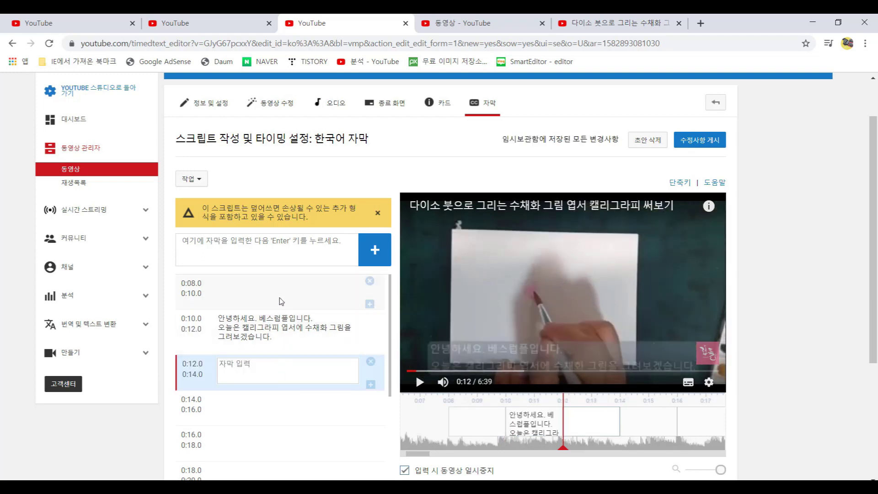
# - Delete the empty 0:08.0–0:10.0 row and select the greeting caption
pyautogui.click(282, 301)
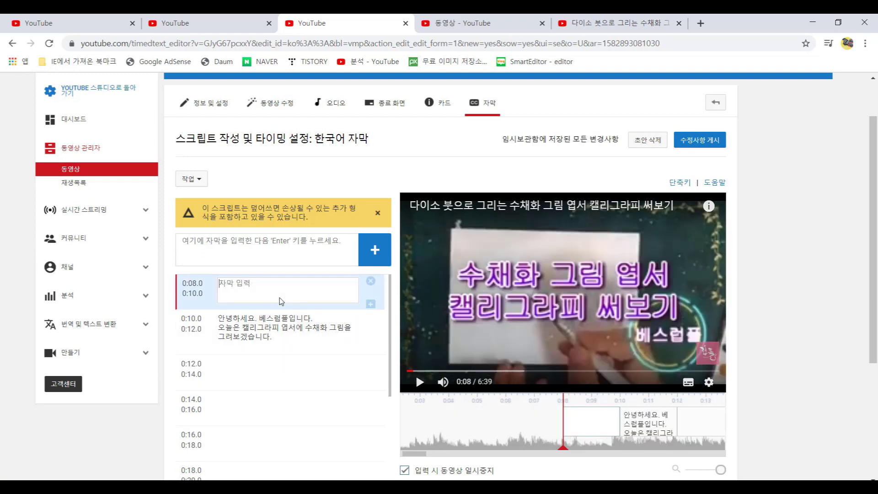
pyautogui.click(371, 281)
pyautogui.click(283, 301)
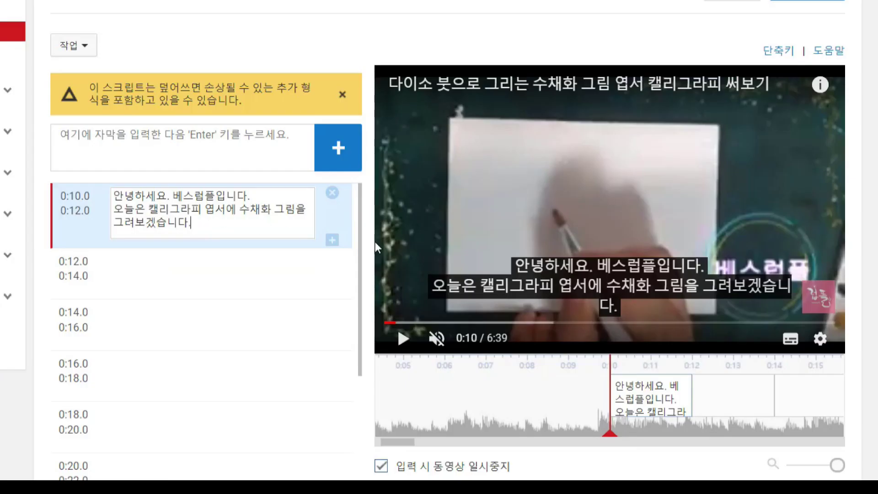
# - Play the video from the greeting caption and compare its timing with the caption built into the video
pyautogui.click(552, 282)
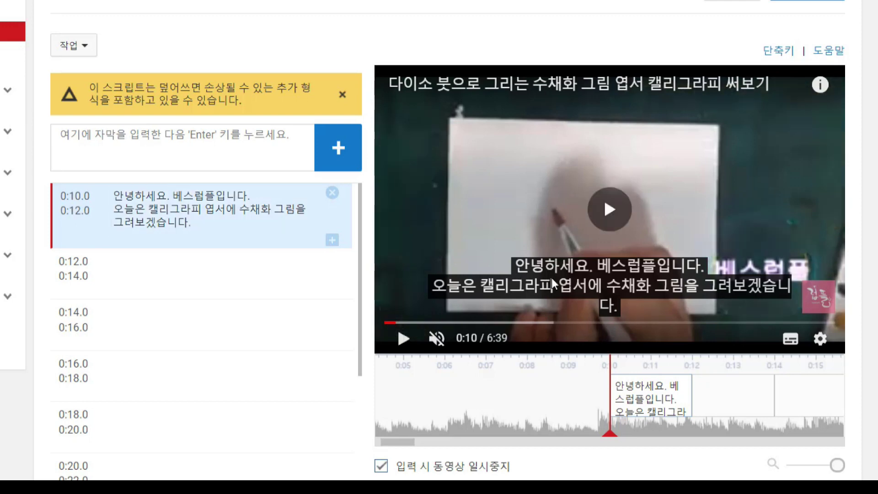
pyautogui.click(518, 284)
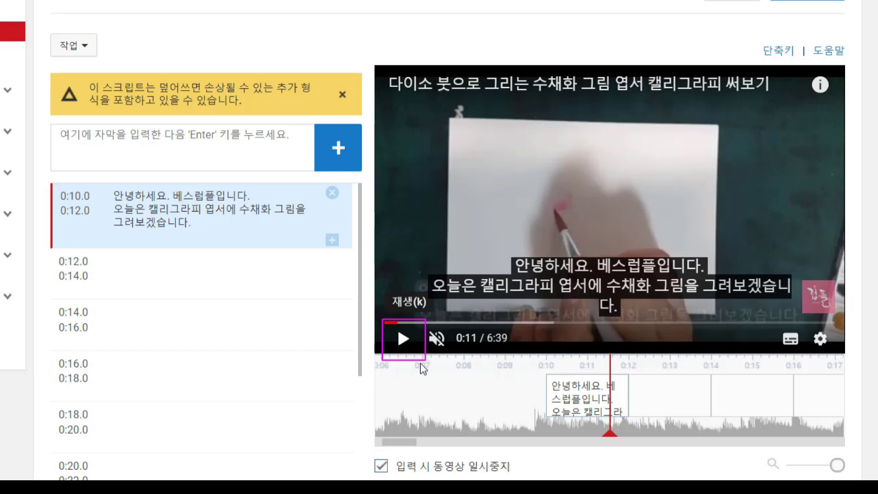
pyautogui.click(607, 203)
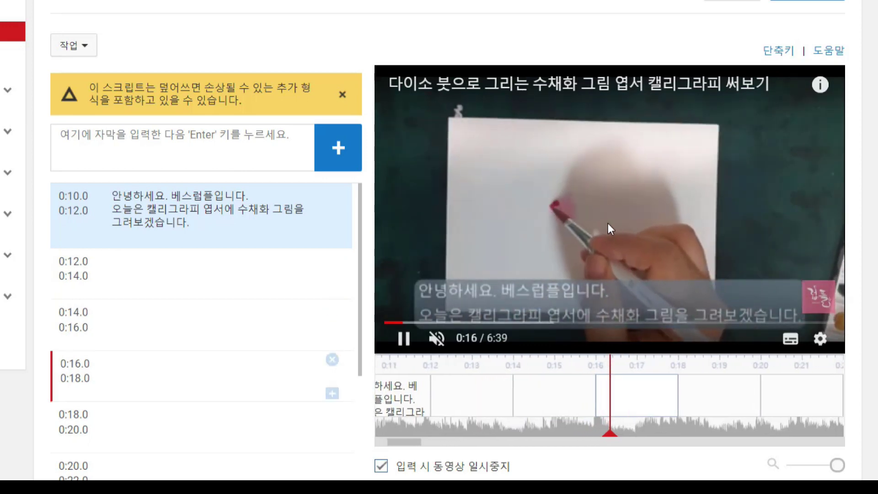
pyautogui.click(607, 223)
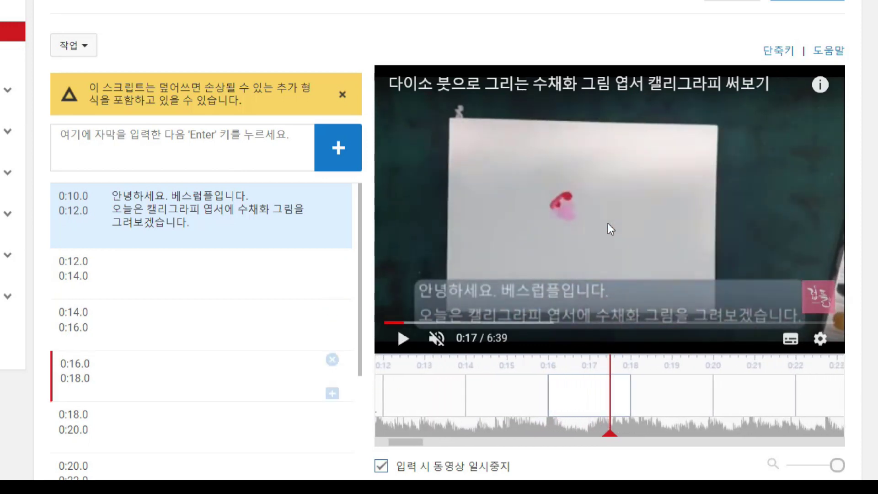
pyautogui.click(611, 206)
pyautogui.click(611, 206)
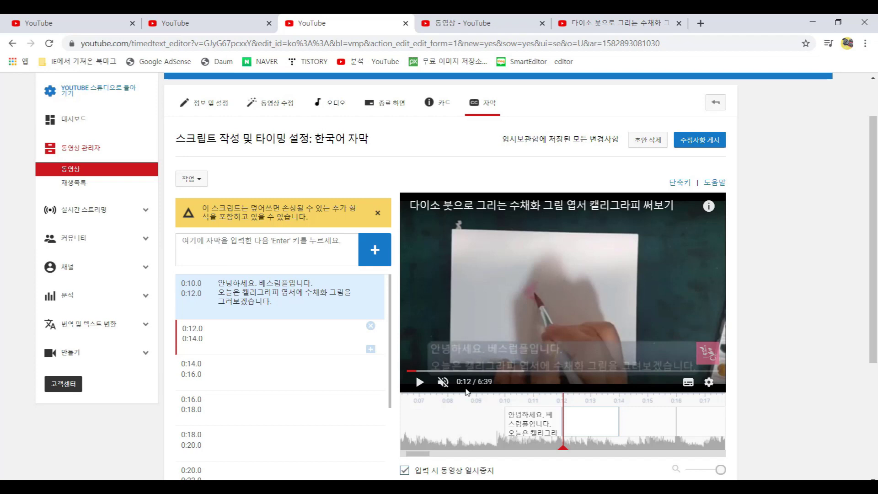
# - Switch to PowerDirector, check the first title clip's start and end times, and return to the YouTube subtitle editor
pyautogui.hotkey('alt', 'Tab')
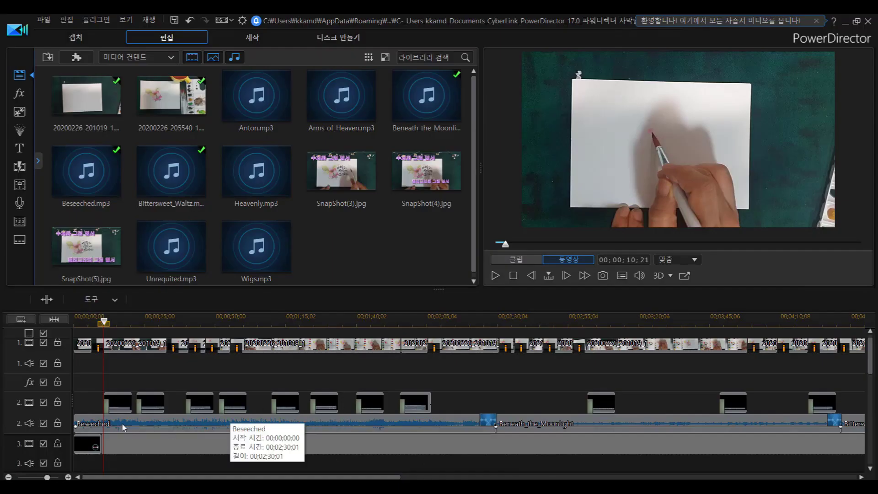
pyautogui.click(115, 408)
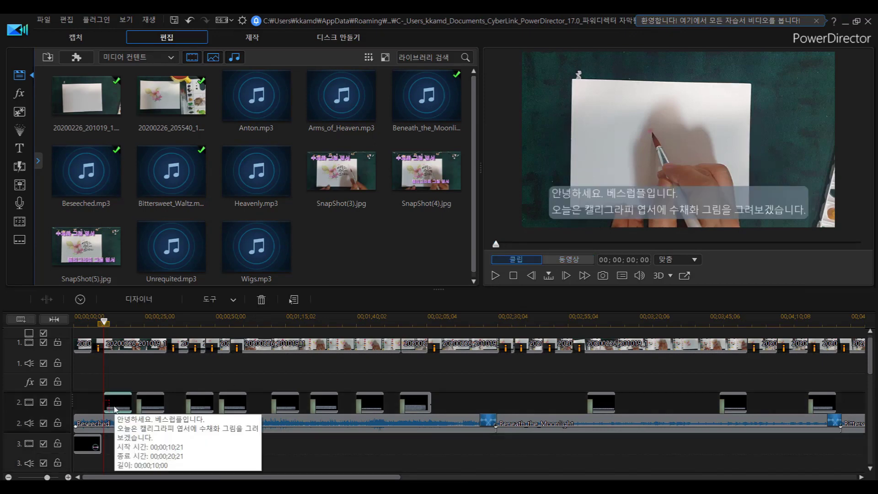
pyautogui.click(124, 446)
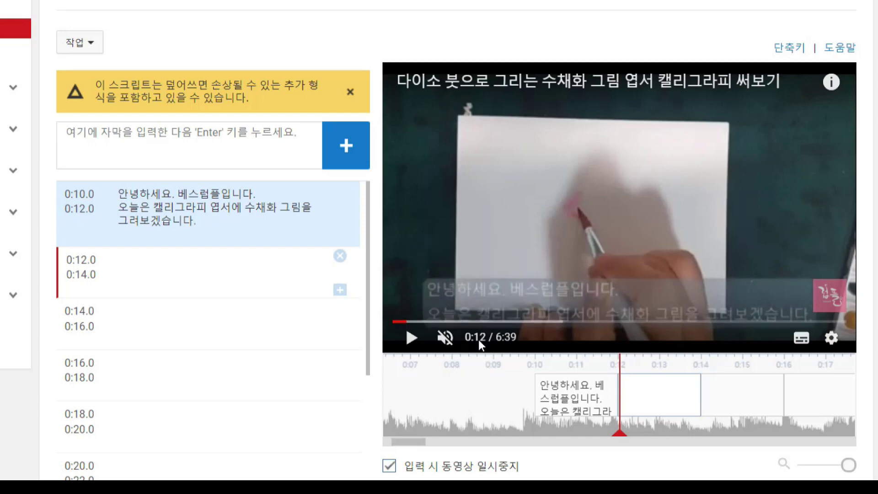
# - Set the greeting caption's start time to 0:11.0
pyautogui.click(87, 209)
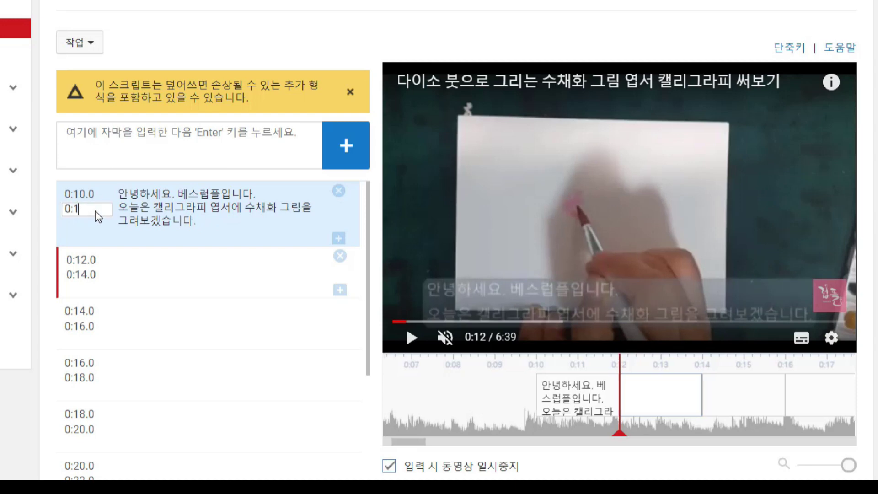
pyautogui.click(100, 198)
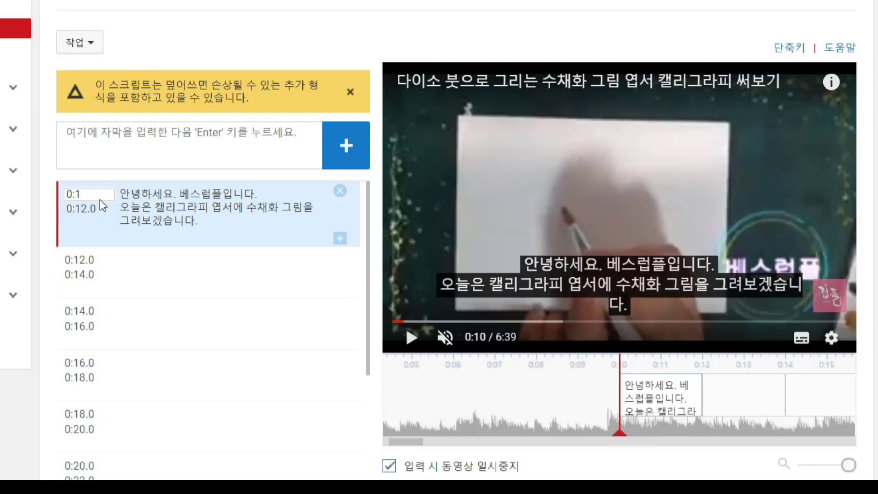
pyautogui.write('1')
pyautogui.click(155, 222)
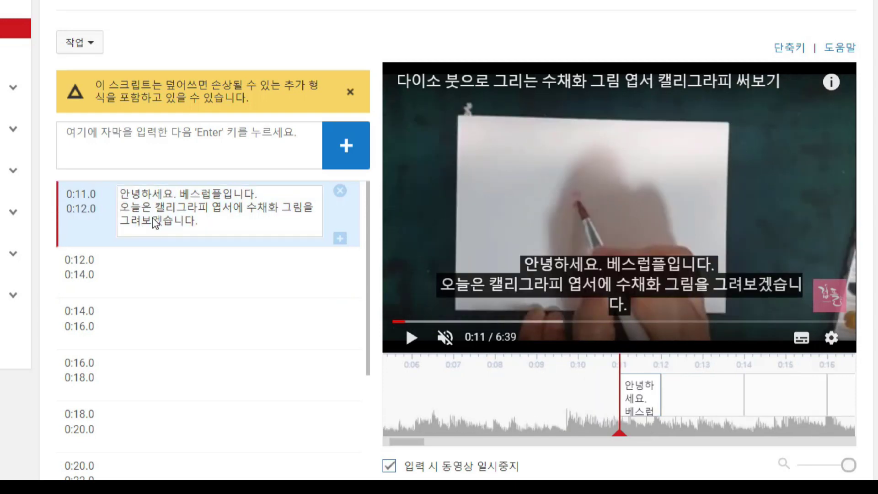
# - Delete the empty 0:12.0–0:14.0 row below the greeting caption
pyautogui.click(109, 263)
pyautogui.click(120, 224)
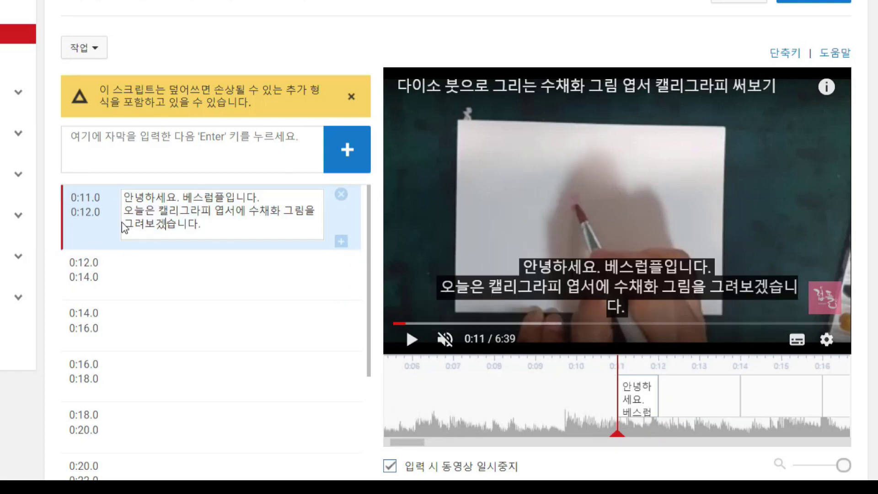
pyautogui.click(99, 213)
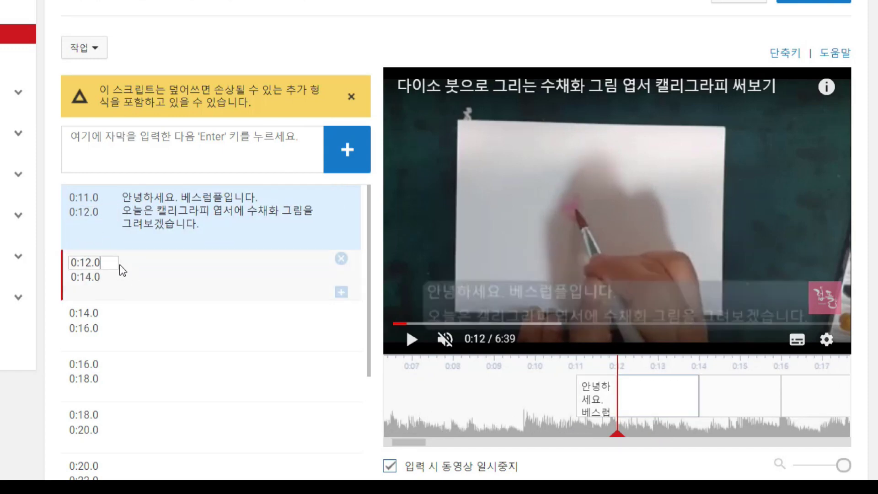
pyautogui.click(348, 267)
pyautogui.click(340, 259)
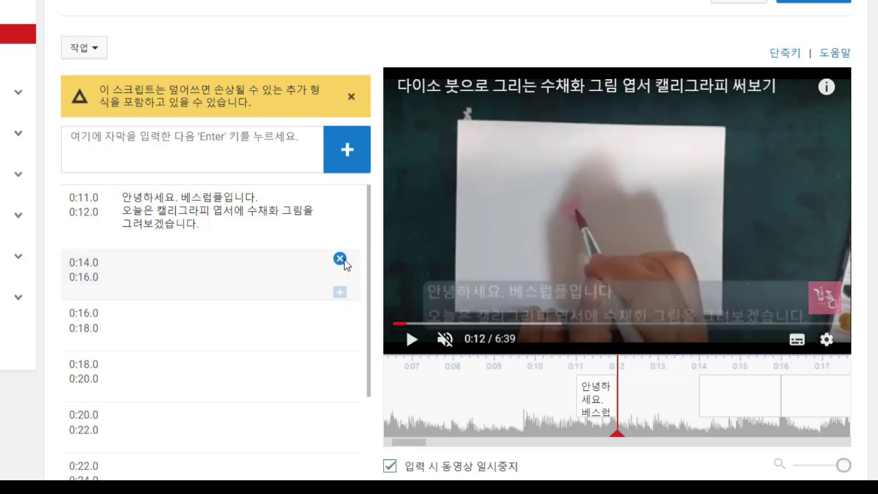
# - Set the greeting caption's end time to 0:14.0
pyautogui.click(101, 215)
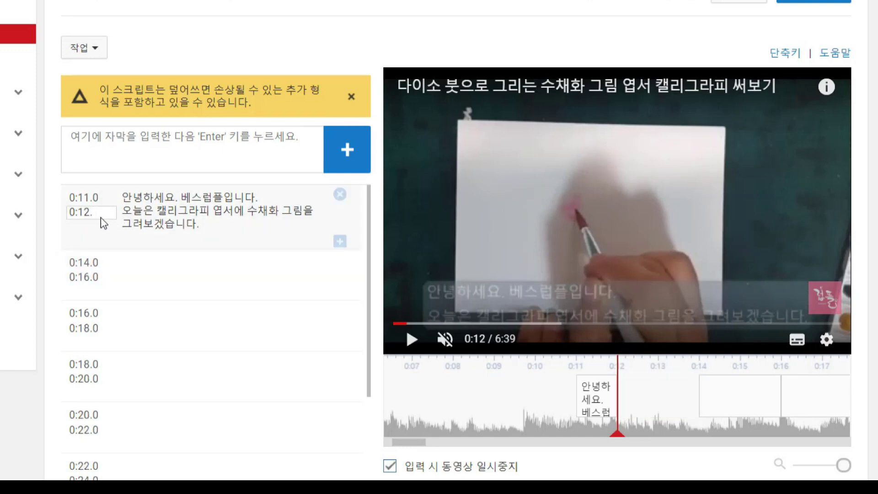
pyautogui.write('0:14')
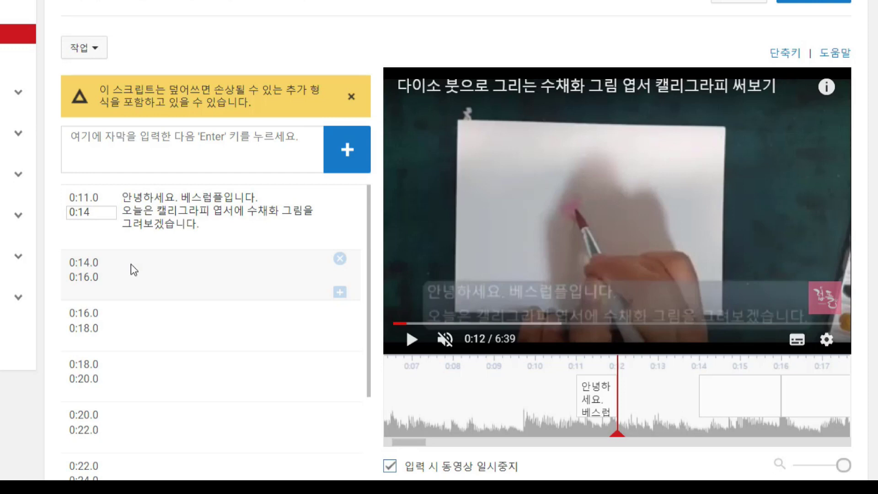
pyautogui.click(156, 272)
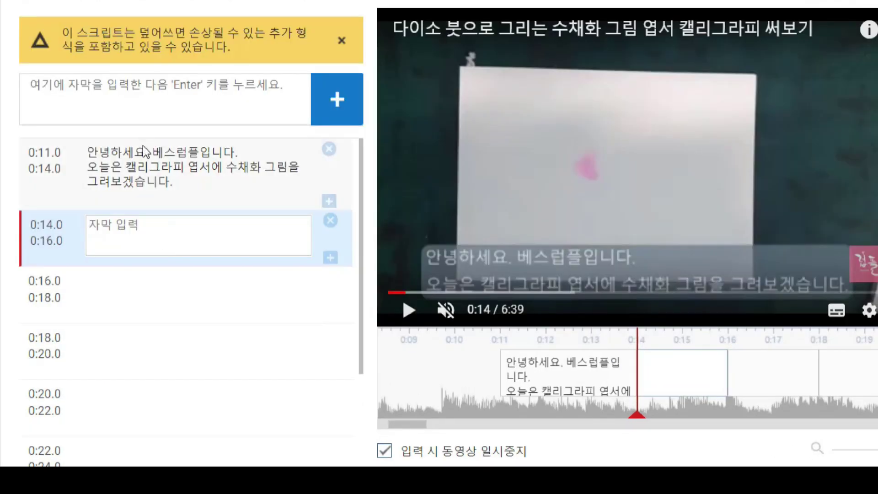
# - Play the video from the greeting caption to find where the greeting text burned into the picture disappears
pyautogui.click(176, 211)
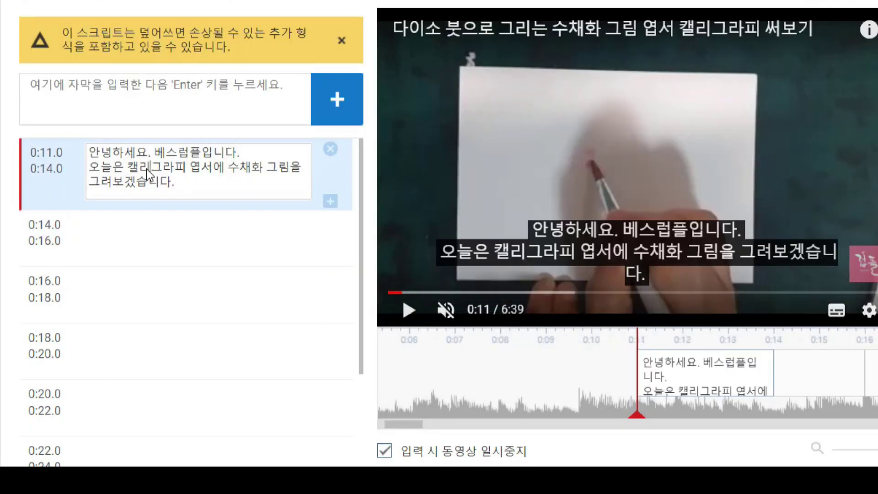
pyautogui.click(583, 192)
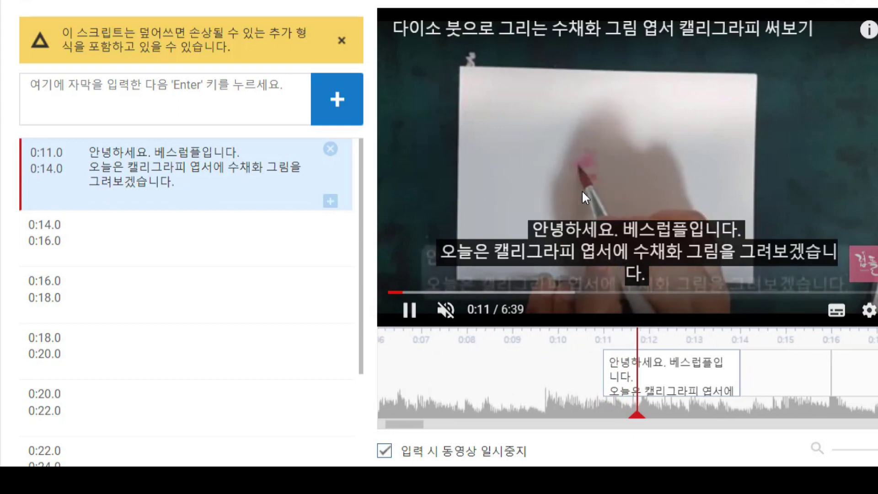
pyautogui.click(544, 266)
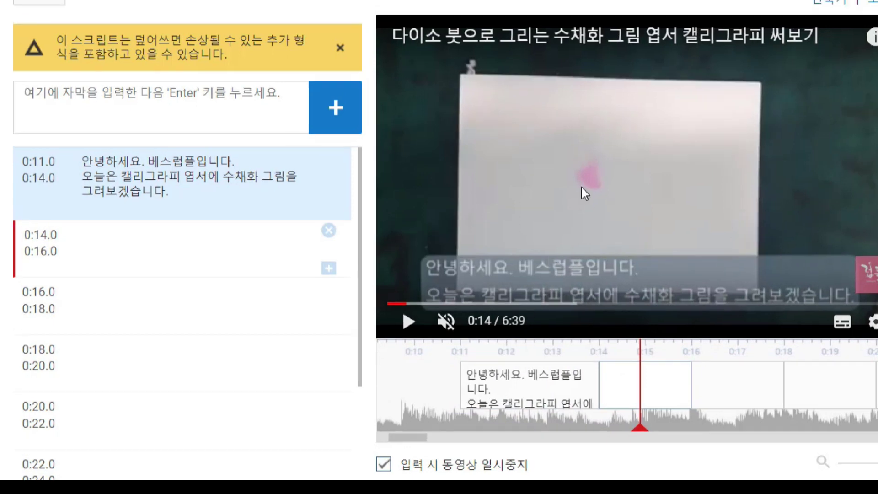
pyautogui.click(578, 179)
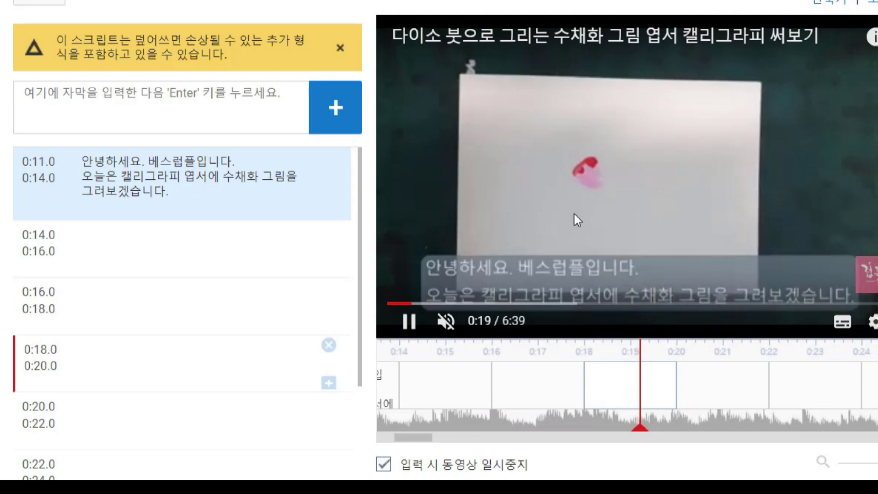
pyautogui.click(553, 238)
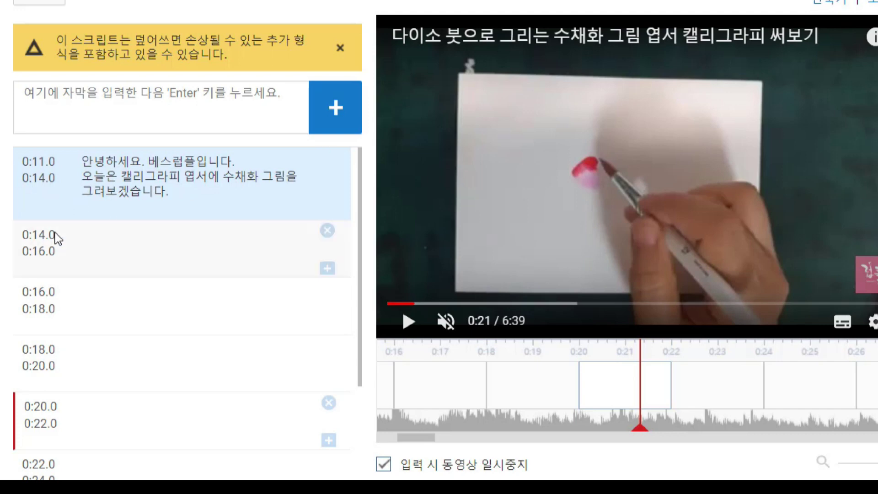
# - Delete the three empty subtitle rows between 0:14.0 and 0:20.0 below the greeting caption
pyautogui.click(329, 233)
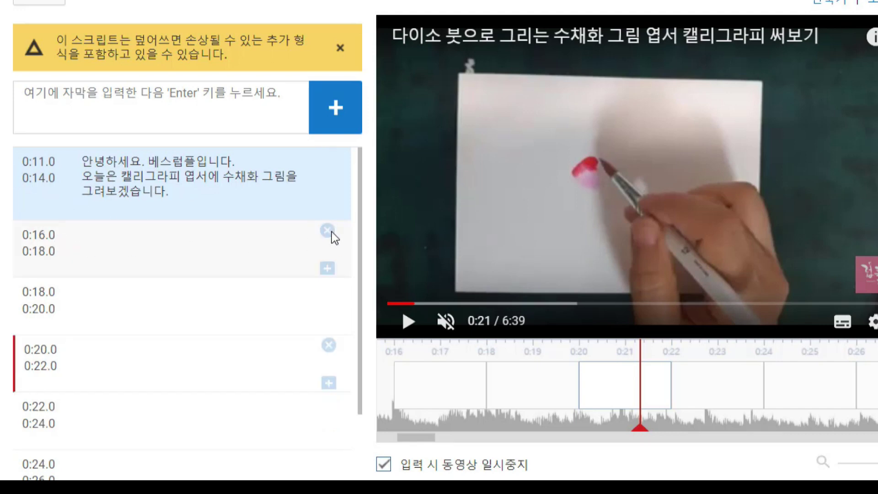
pyautogui.click(330, 232)
pyautogui.click(331, 233)
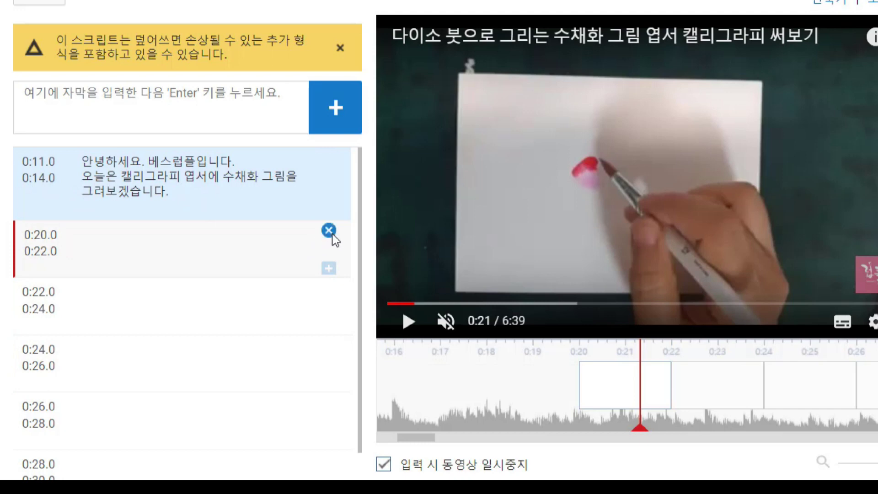
# - Set the greeting caption's end time to 0:20.0 and play the video to check where the caption ends
pyautogui.click(65, 181)
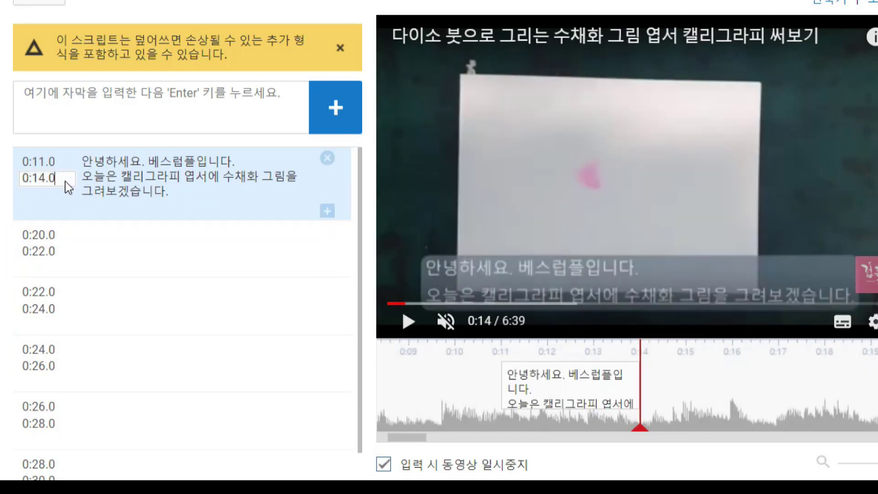
pyautogui.press('BackSpace')
pyautogui.press('BackSpace')
pyautogui.press('BackSpace')
pyautogui.write('20')
pyautogui.click(102, 254)
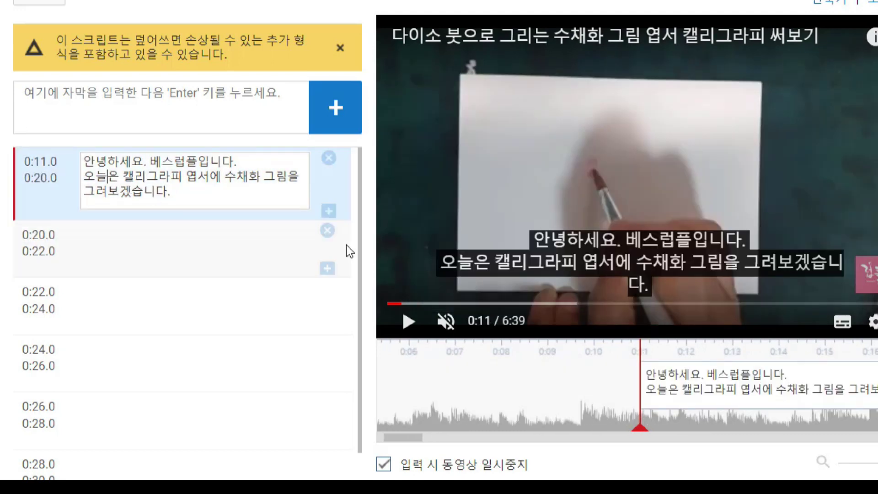
pyautogui.click(576, 183)
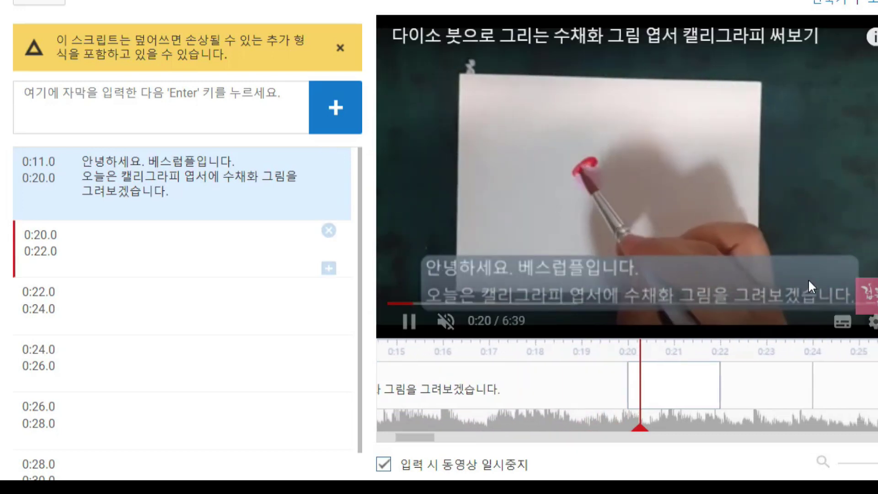
pyautogui.click(797, 278)
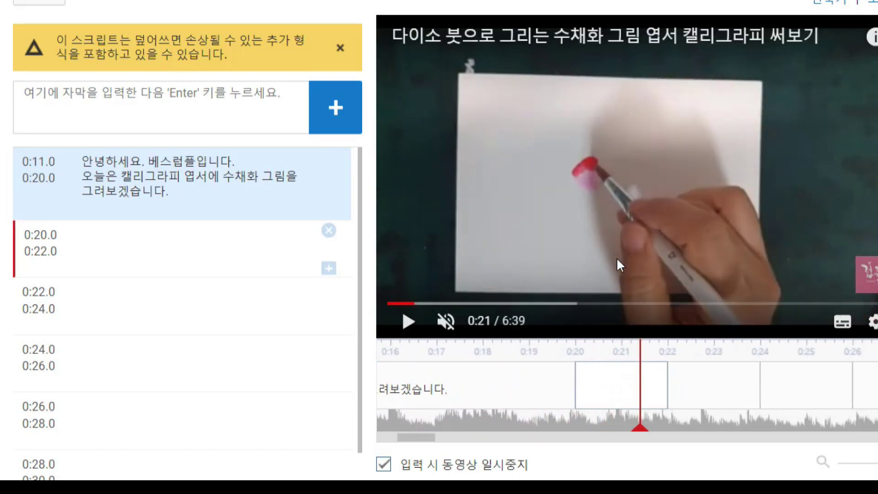
# - Try to set the greeting caption's end time to 0:21
pyautogui.click(62, 178)
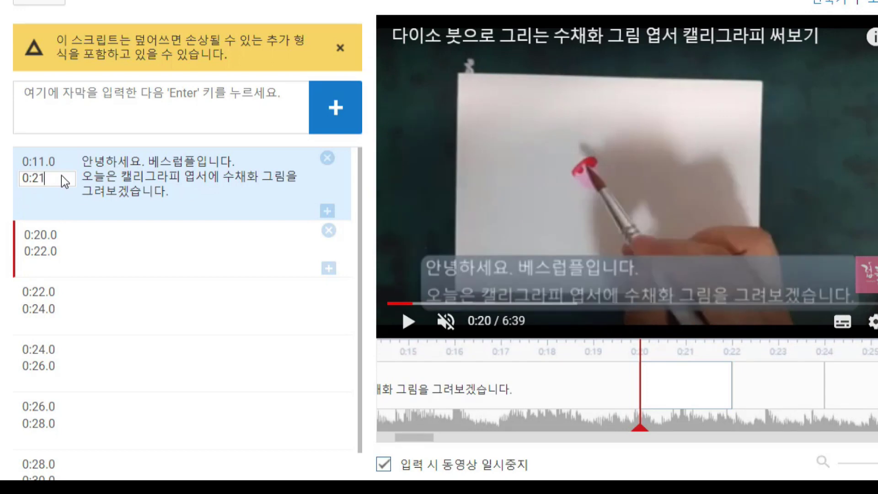
pyautogui.click(117, 251)
pyautogui.click(152, 201)
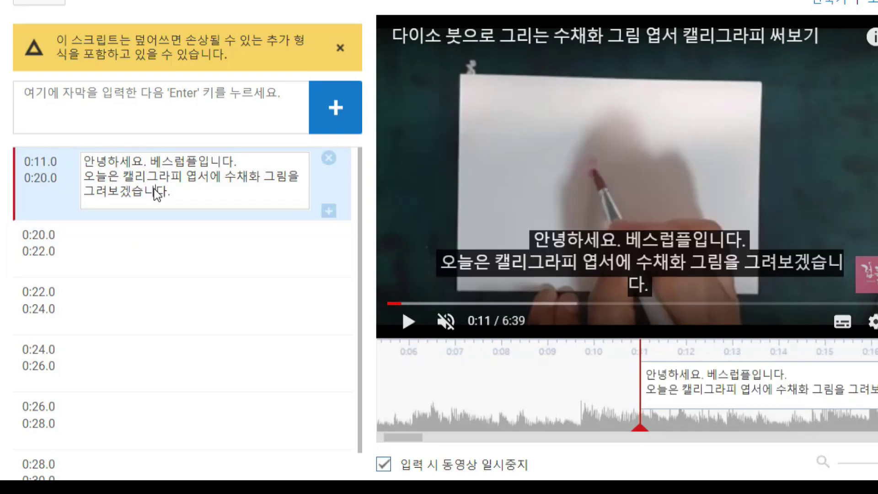
# - Delete the empty 0:20.0–0:22.0 row and set the greeting caption's end time to 0:21.0
pyautogui.click(82, 244)
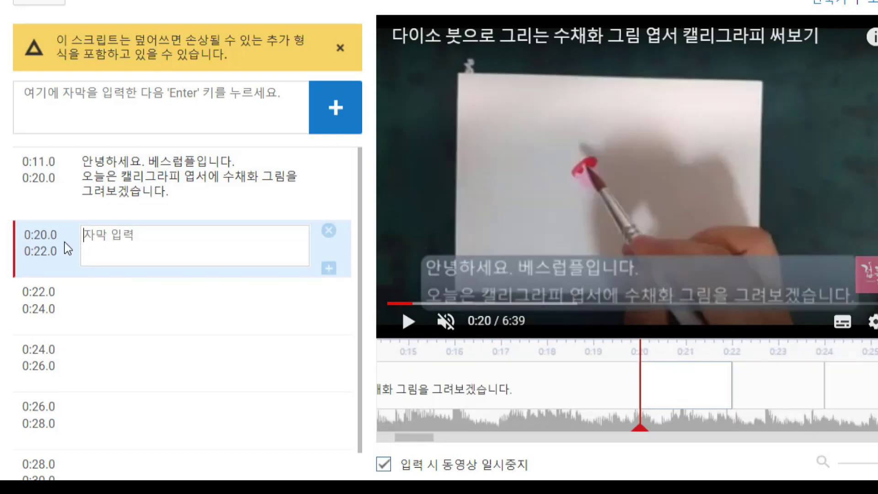
pyautogui.click(329, 230)
pyautogui.click(68, 180)
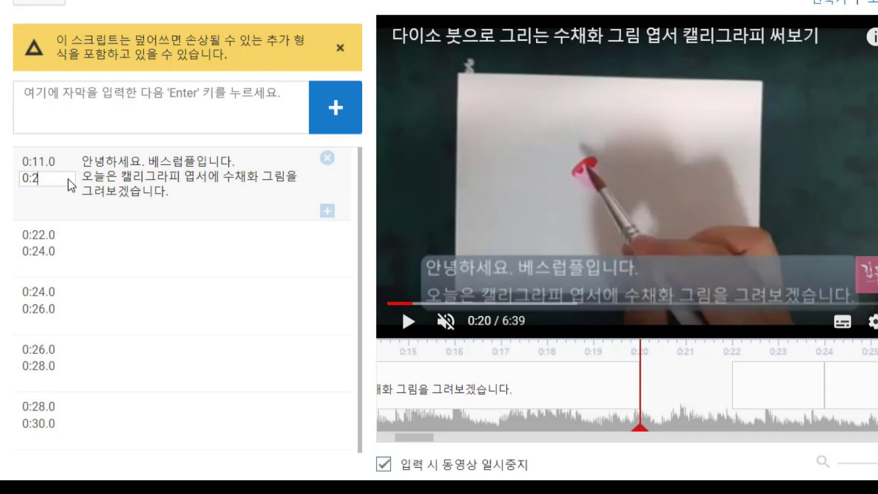
pyautogui.press('Return')
pyautogui.click(149, 243)
# - Play back the greeting caption to compare its timing with the greeting text in the picture
pyautogui.click(504, 201)
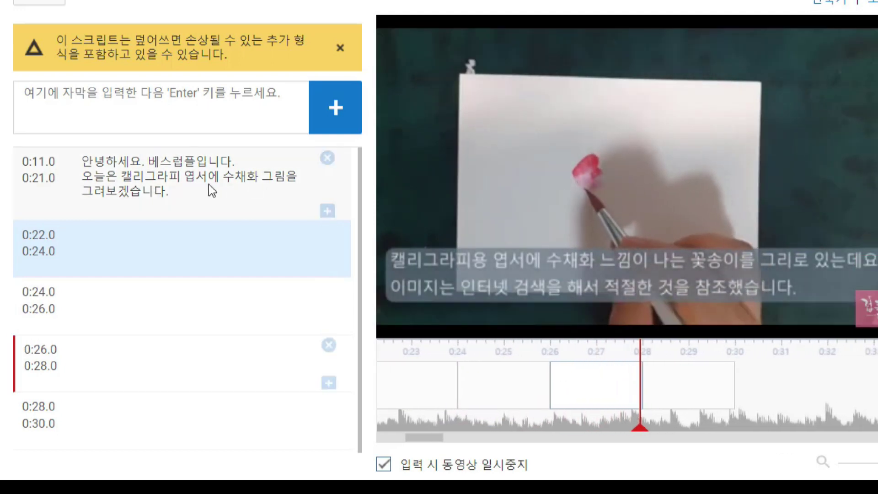
pyautogui.click(209, 183)
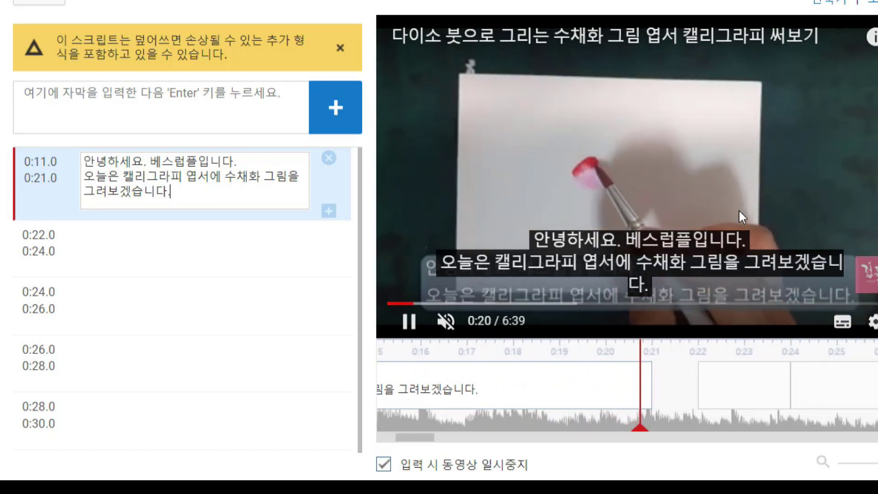
pyautogui.click(739, 209)
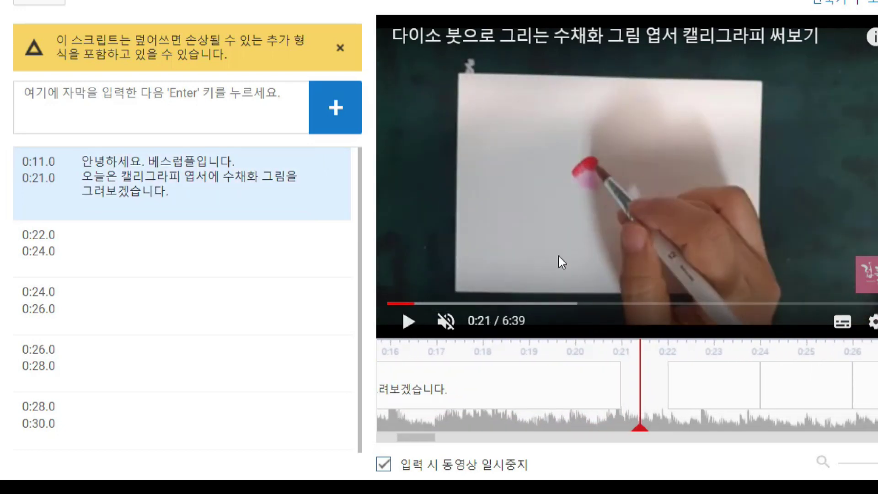
pyautogui.click(151, 256)
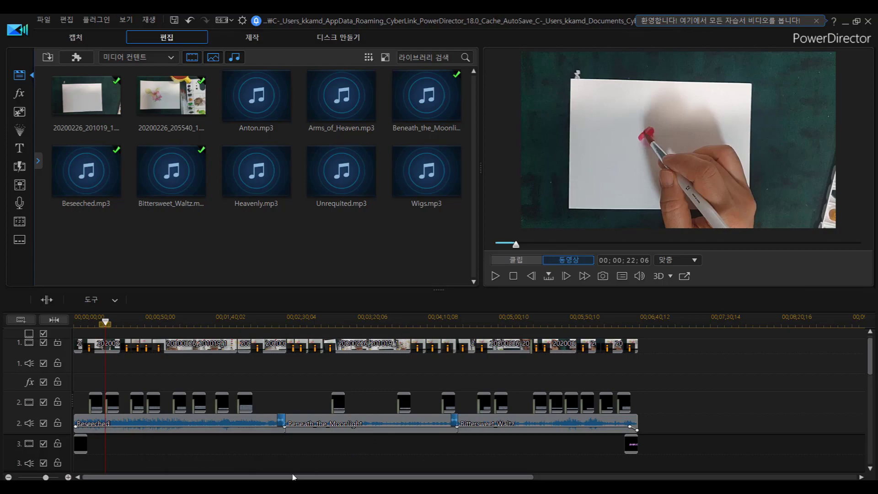
# - Switch to YouTube's published Korean subtitles and review the caption list down to the last entry at 6:25.0
pyautogui.hotkey('alt', 'Tab')
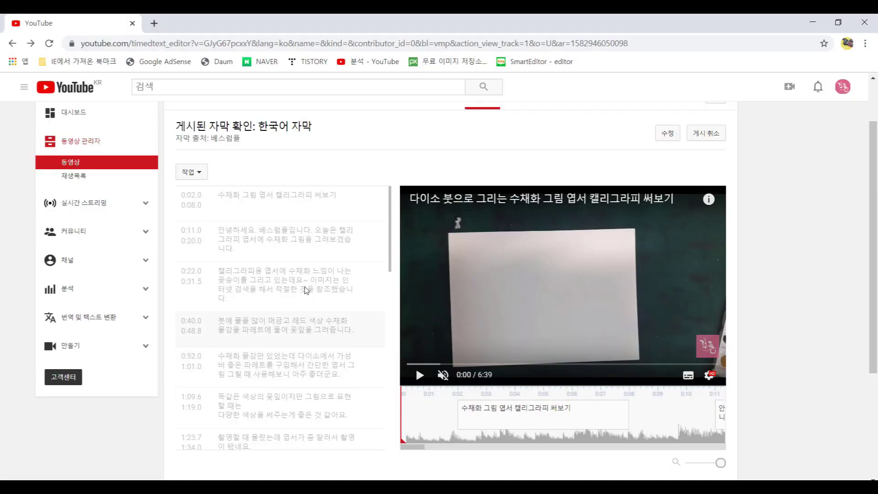
pyautogui.moveTo(390, 219); pyautogui.dragTo(377, 395)
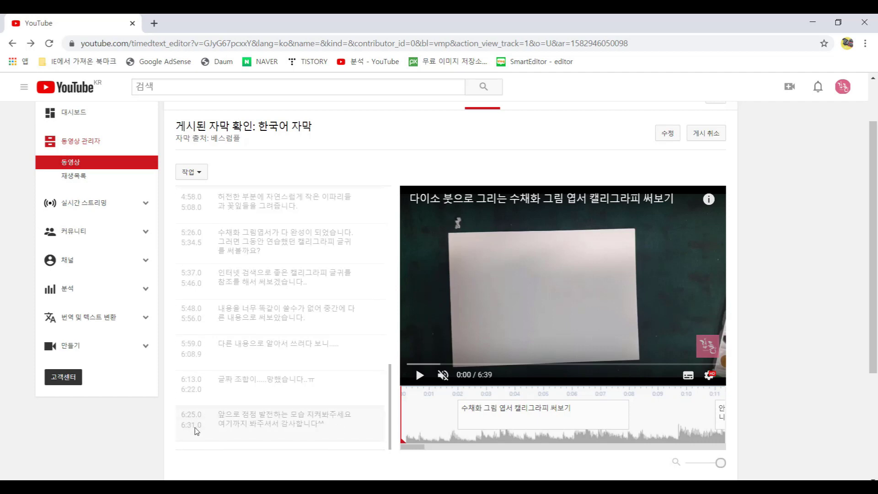
# - Switch to PowerDirector, open the text of the title clip near 3:02 about painting leaf stems, and select it all
pyautogui.hotkey('shift', 'space')
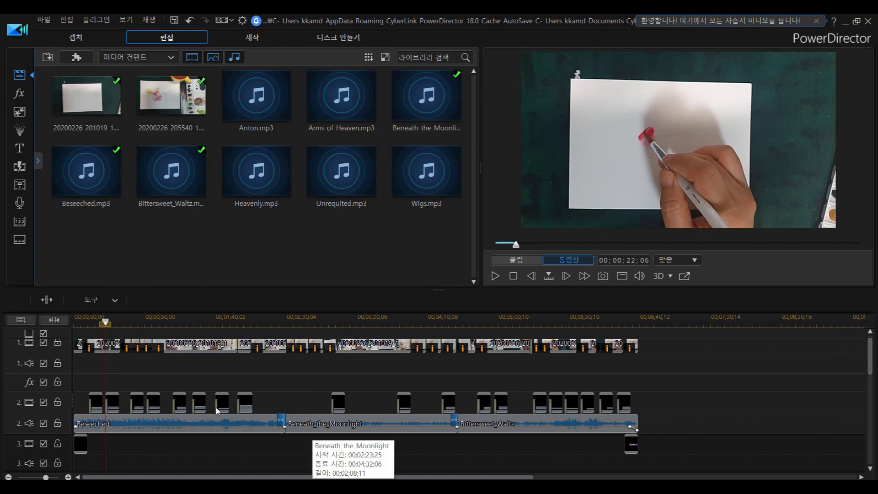
pyautogui.click(331, 448)
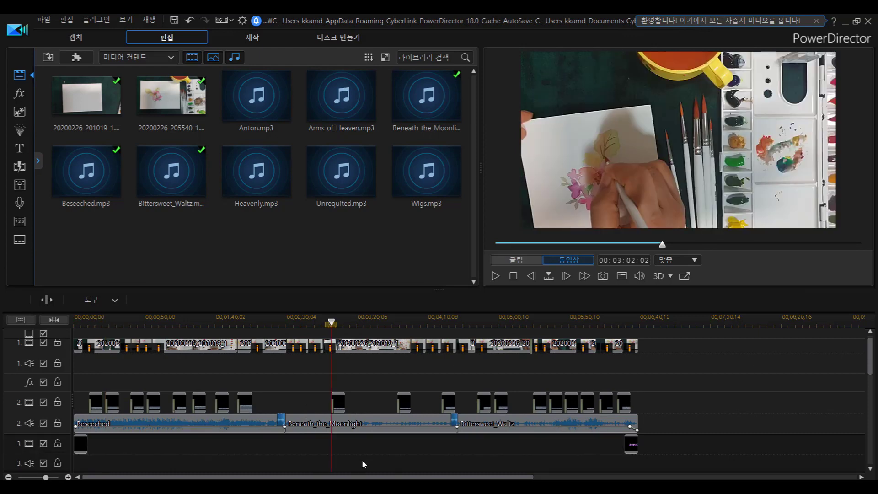
pyautogui.click(337, 402)
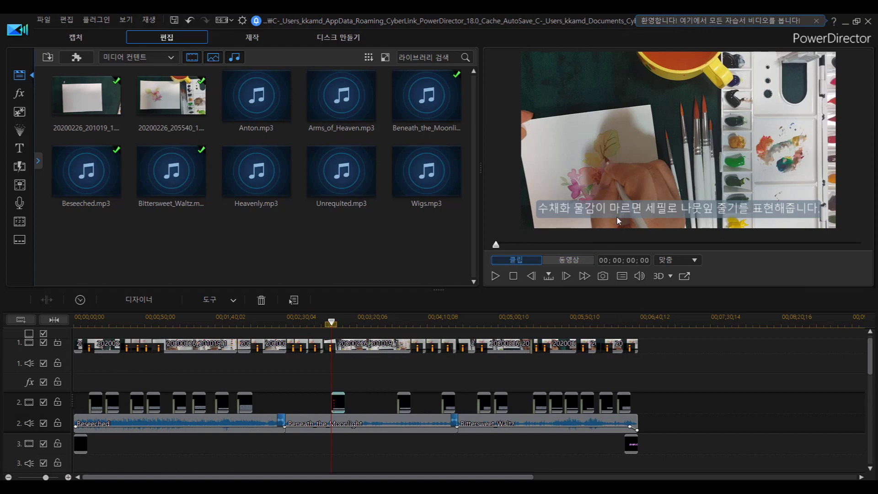
pyautogui.click(628, 209)
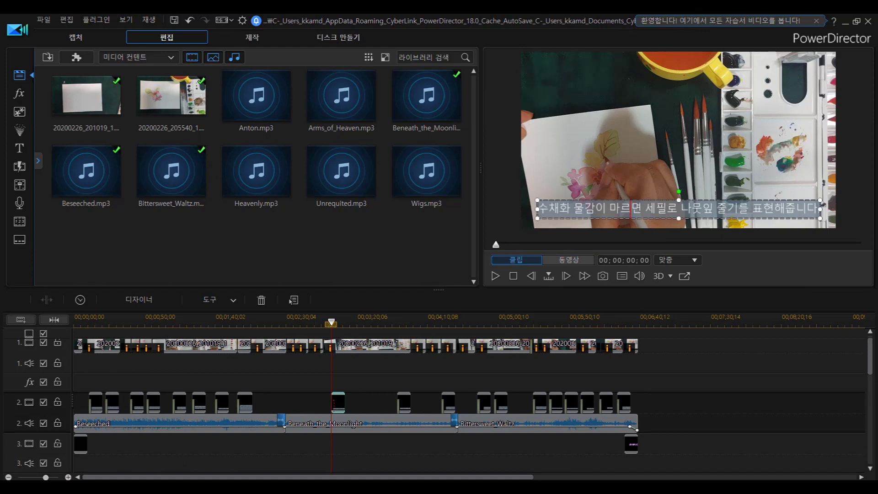
pyautogui.hotkey('ctrl', 'a')
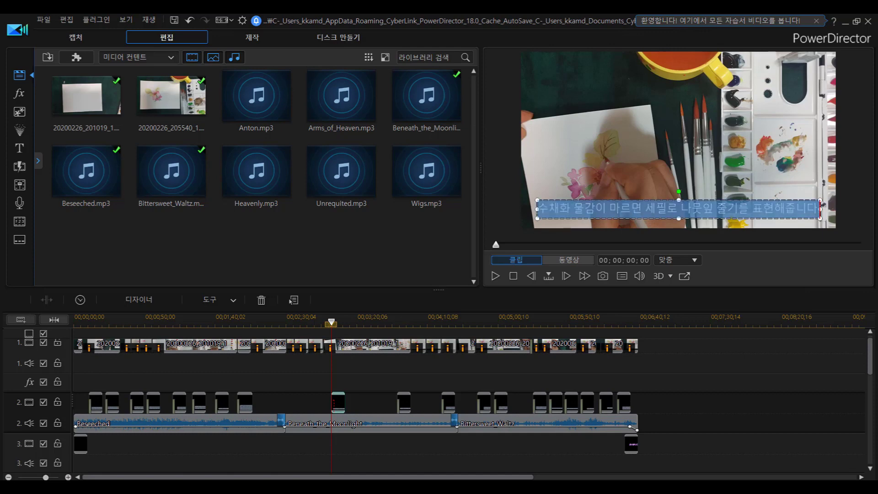
pyautogui.click(375, 447)
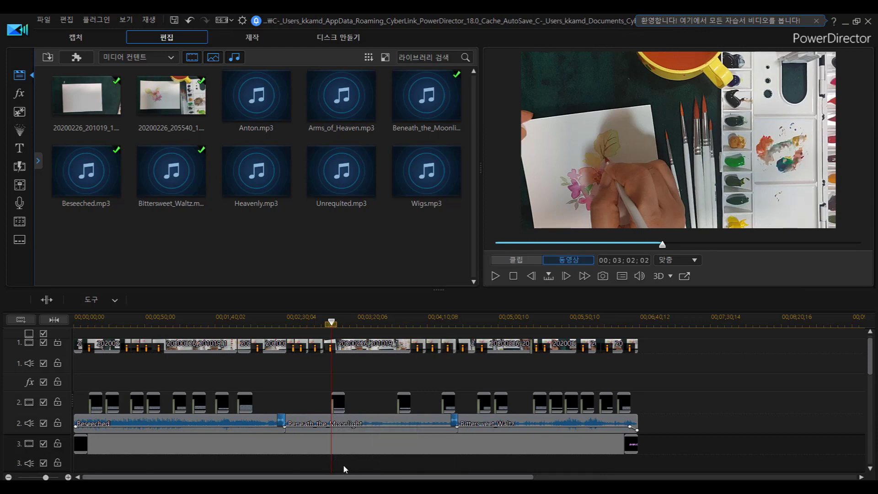
pyautogui.moveTo(592, 248); pyautogui.dragTo(657, 271)
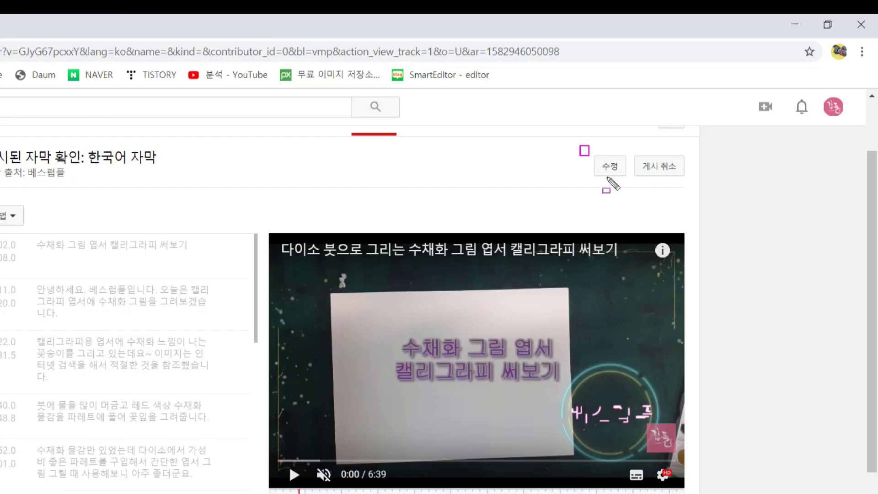
pyautogui.moveTo(643, 117); pyautogui.dragTo(686, 149)
pyautogui.press('Escape')
# - Open the published Korean subtitles for editing in YouTube and go to the 3:03.0–3:11.0 caption
pyautogui.click(616, 170)
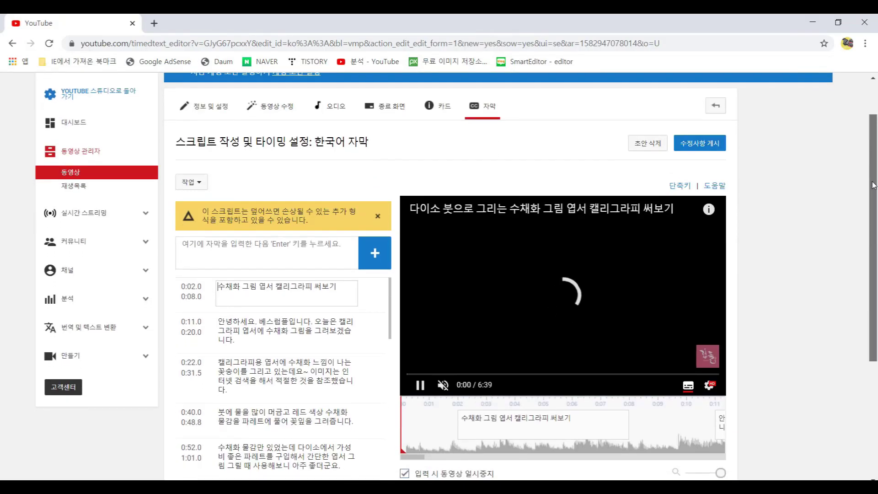
pyautogui.scroll(-2, 411, 228)
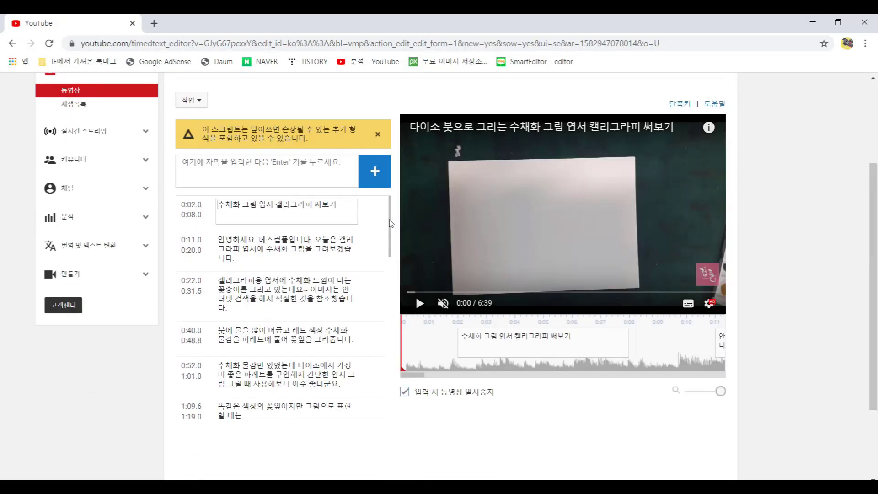
pyautogui.scroll(-2, 391, 229)
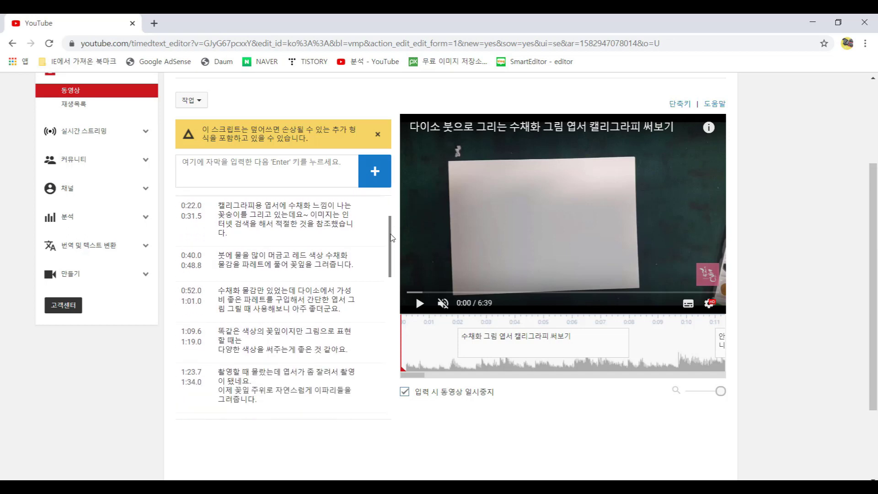
pyautogui.scroll(-6, 391, 238)
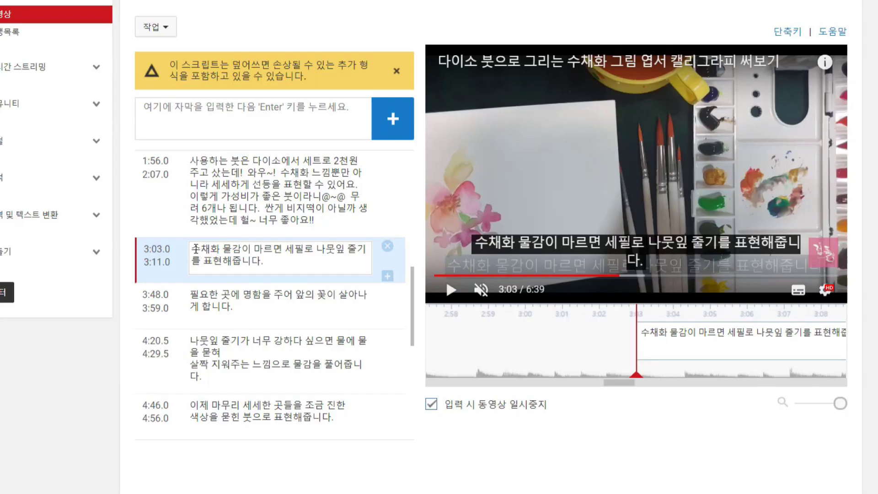
# - Copy the whole text of the 3:03.0–3:11.0 Korean caption, clear it and paste it back in
pyautogui.moveTo(196, 248); pyautogui.dragTo(306, 268)
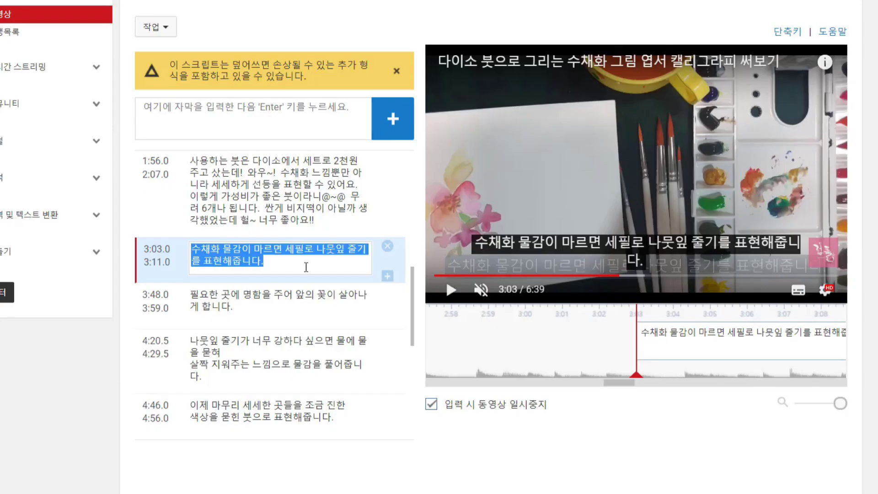
pyautogui.click(275, 251)
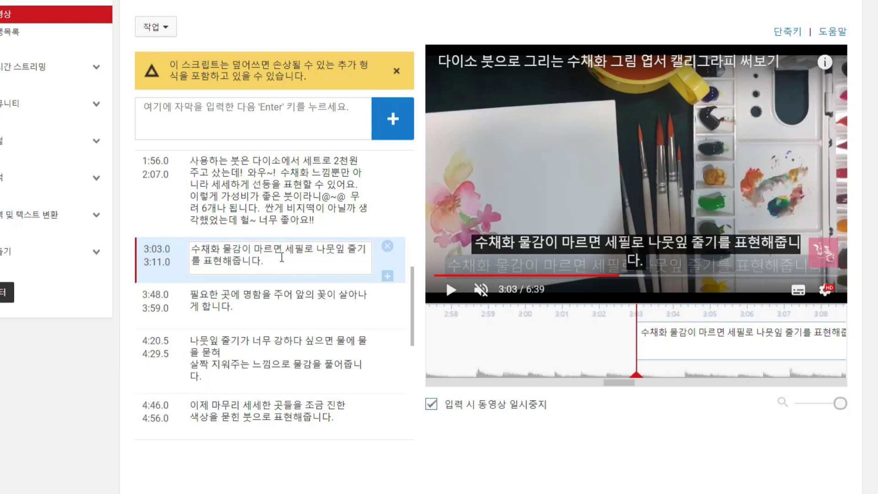
pyautogui.press('BackSpace')
pyautogui.press('BackSpace')
pyautogui.write('마르')
pyautogui.click(283, 265)
pyautogui.hotkey('ctrl', 'a')
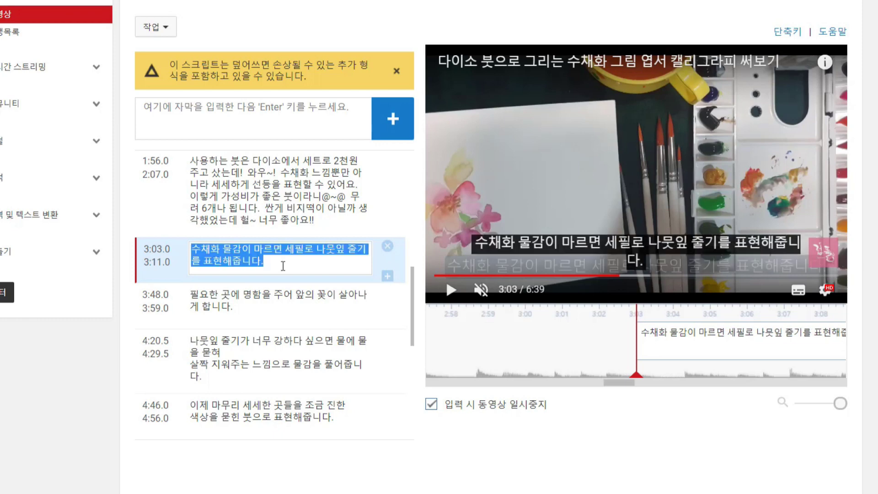
pyautogui.click(283, 266)
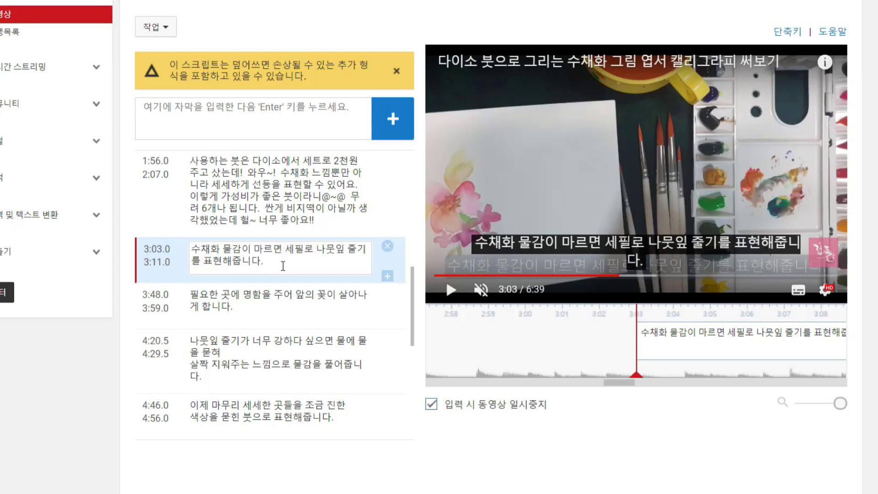
pyautogui.hotkey('ctrl', 'a')
pyautogui.hotkey('ctrl', 'c')
pyautogui.press('Delete')
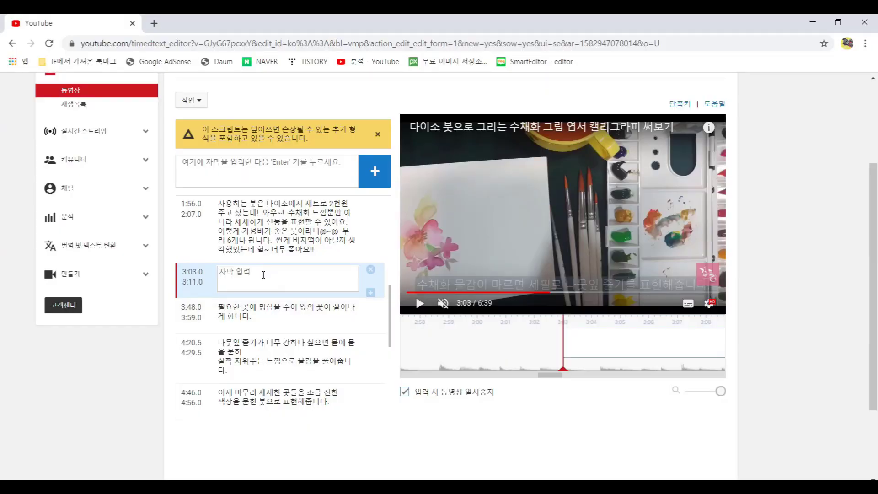
pyautogui.hotkey('ctrl', 'v')
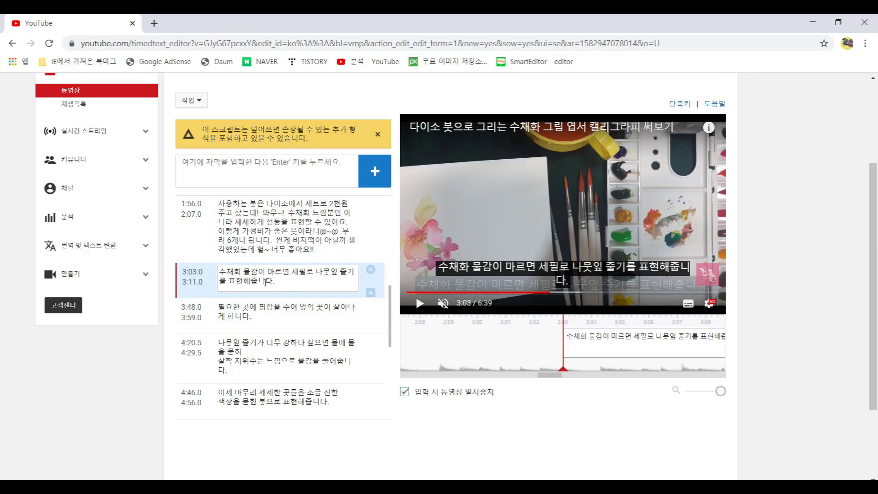
# - Insert an empty caption before the 3:03.0–3:11.0 caption and remove it again
pyautogui.moveTo(391, 295)
pyautogui.mouseDown()
pyautogui.moveTo(392, 366)
pyautogui.moveTo(396, 260)
pyautogui.moveTo(395, 290)
pyautogui.mouseUp()
pyautogui.click(263, 339)
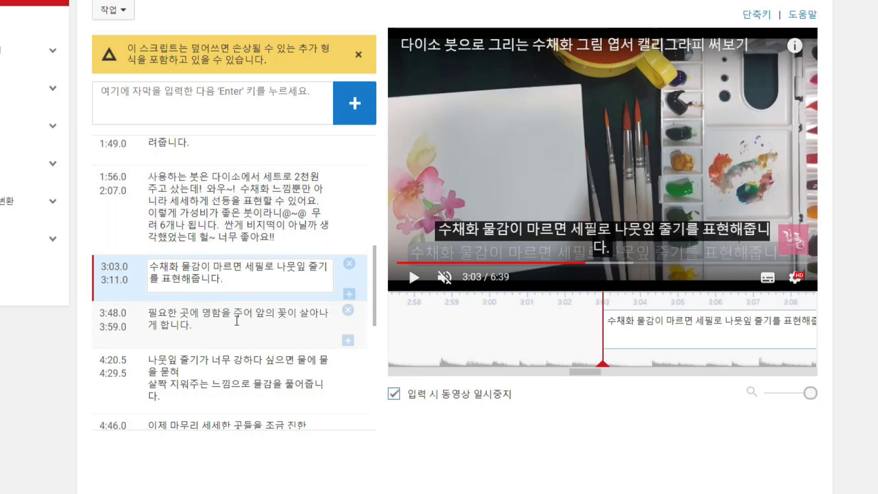
pyautogui.click(217, 306)
pyautogui.click(187, 273)
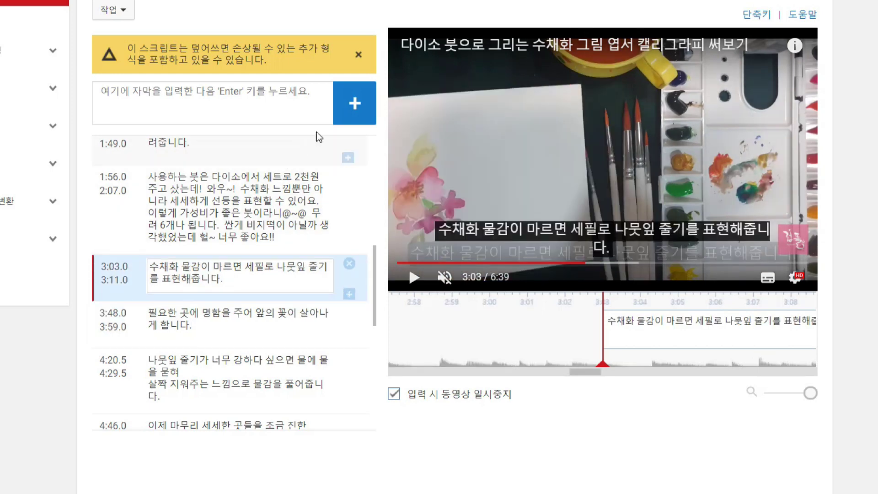
pyautogui.click(348, 246)
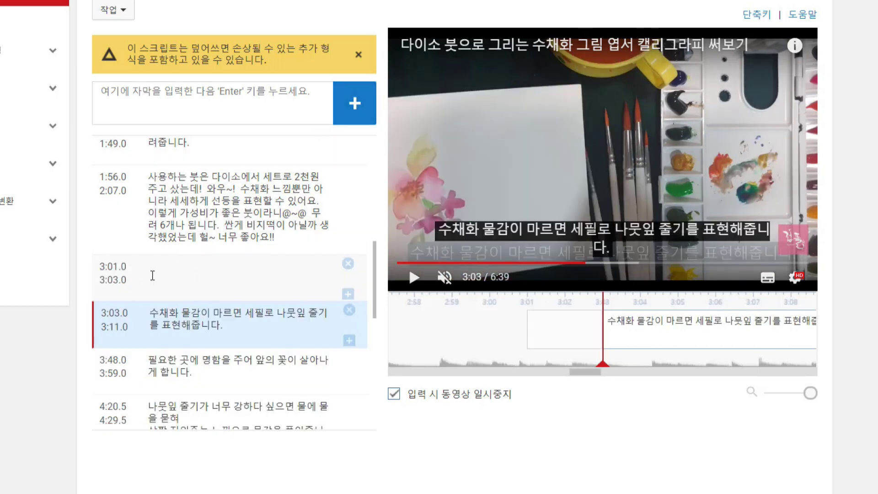
pyautogui.click(152, 275)
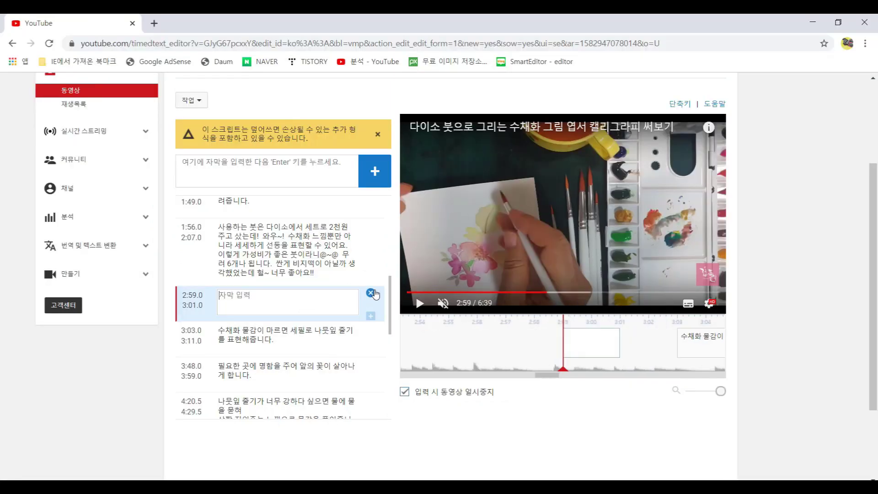
pyautogui.click(370, 292)
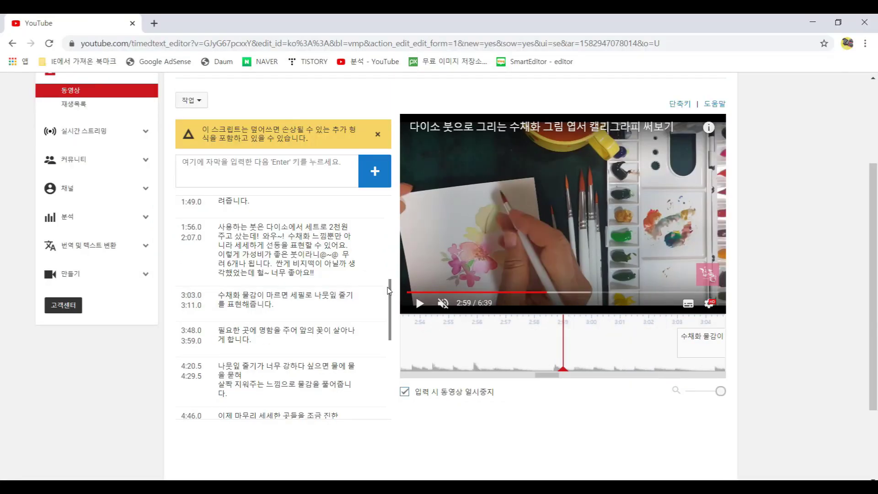
# - Return to the first caption at 0:02.0 and locate the 수정사항 게시 option for publishing the edits
pyautogui.moveTo(393, 283); pyautogui.dragTo(396, 220)
pyautogui.scroll(3, 803, 232)
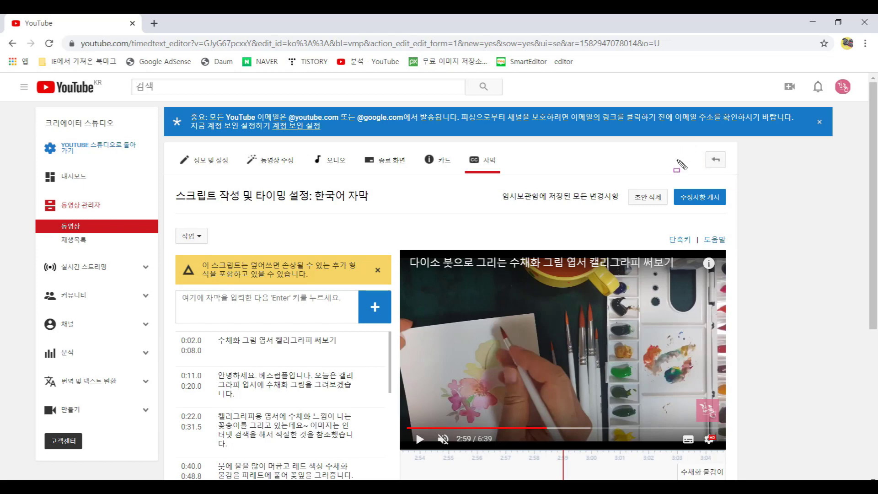
pyautogui.moveTo(671, 178)
pyautogui.mouseDown()
pyautogui.moveTo(707, 206)
pyautogui.moveTo(740, 213)
pyautogui.mouseUp()
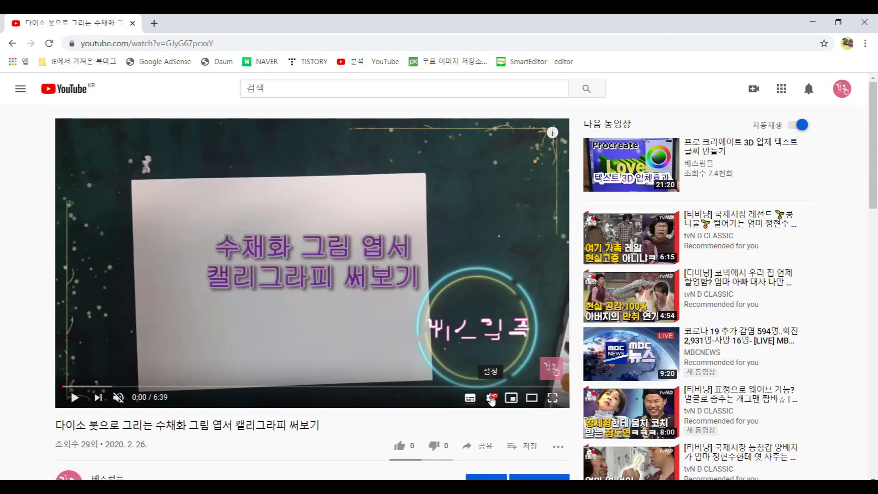
# - Review the subtitle languages offered in the published video's player settings and set the subtitles to 사용 안함 (off)
pyautogui.click(490, 397)
pyautogui.click(388, 352)
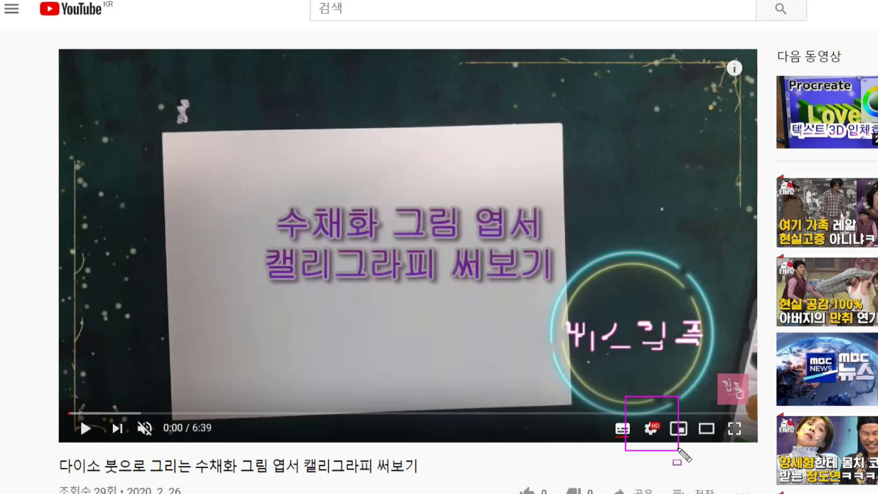
pyautogui.click(651, 430)
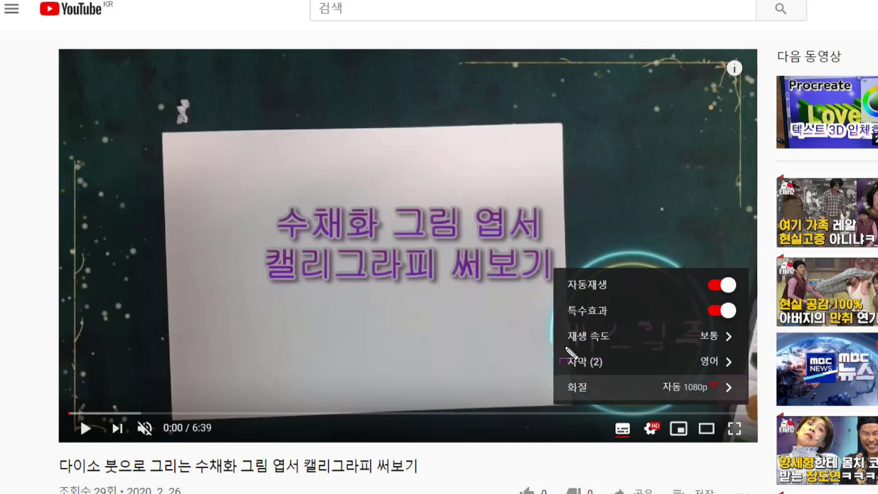
pyautogui.moveTo(554, 351)
pyautogui.mouseDown()
pyautogui.moveTo(670, 375)
pyautogui.moveTo(741, 375)
pyautogui.mouseUp()
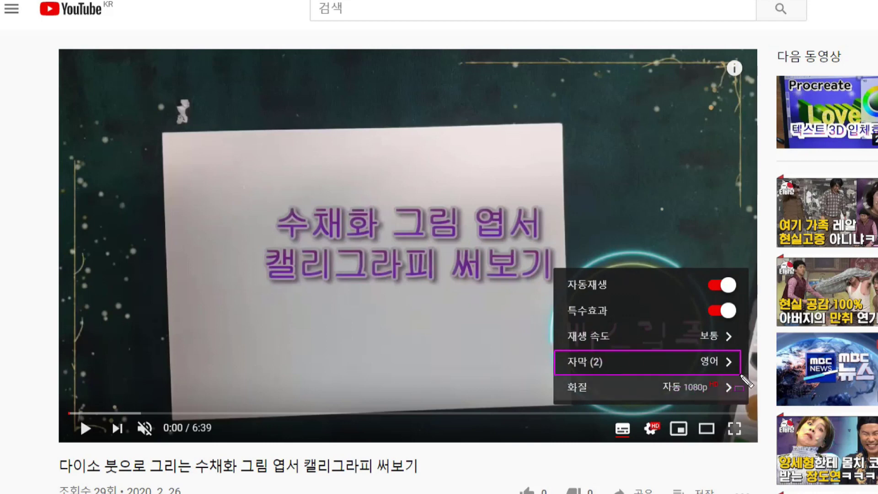
pyautogui.press('Escape')
pyautogui.click(651, 428)
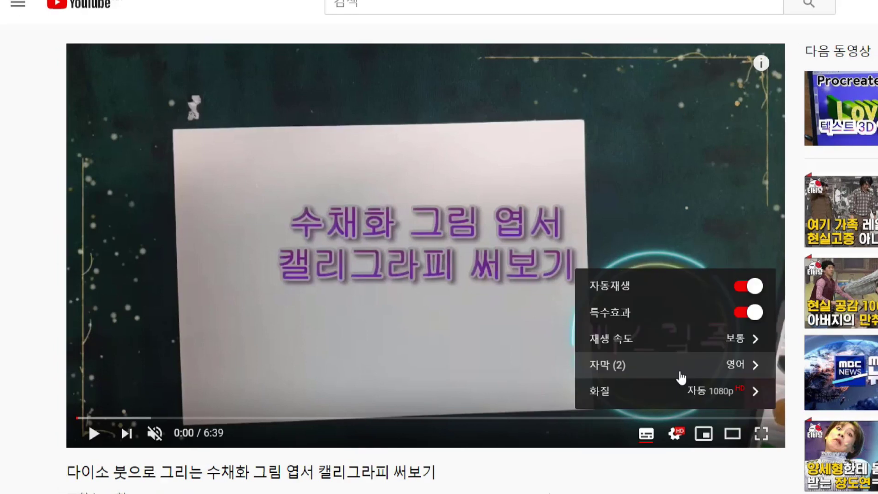
pyautogui.click(638, 373)
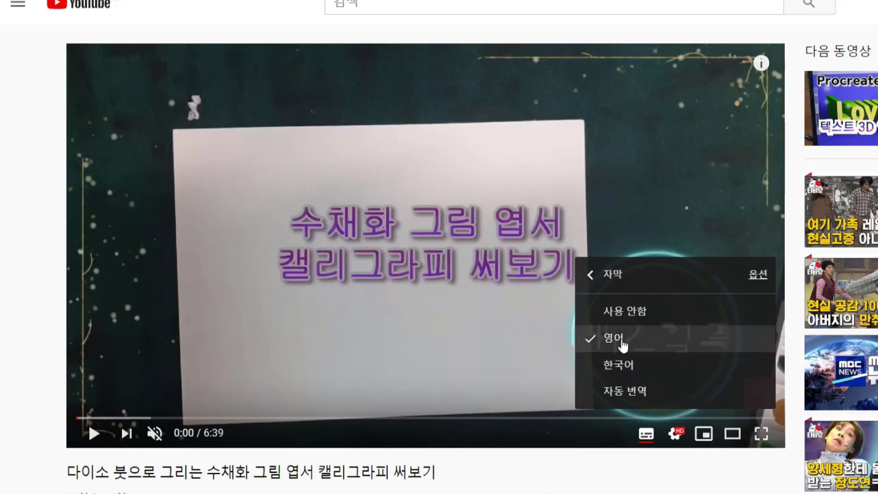
pyautogui.click(622, 315)
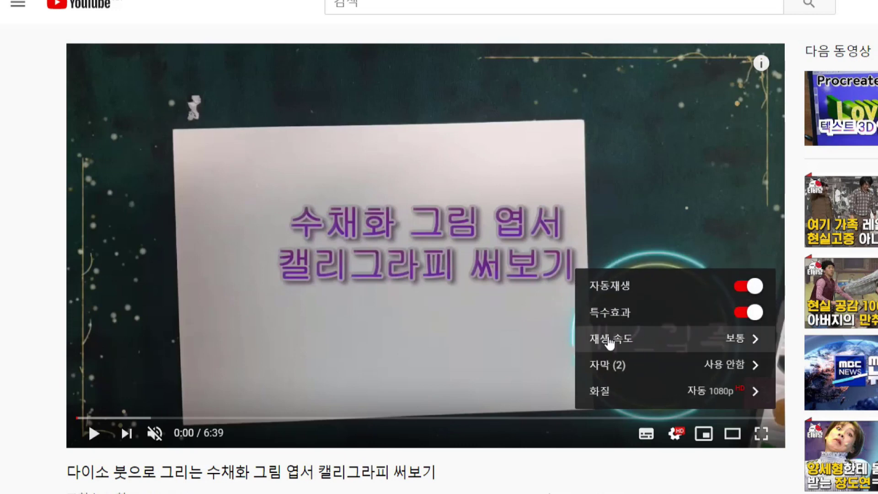
# - Set the player's subtitles to 영어 (English)
pyautogui.click(706, 365)
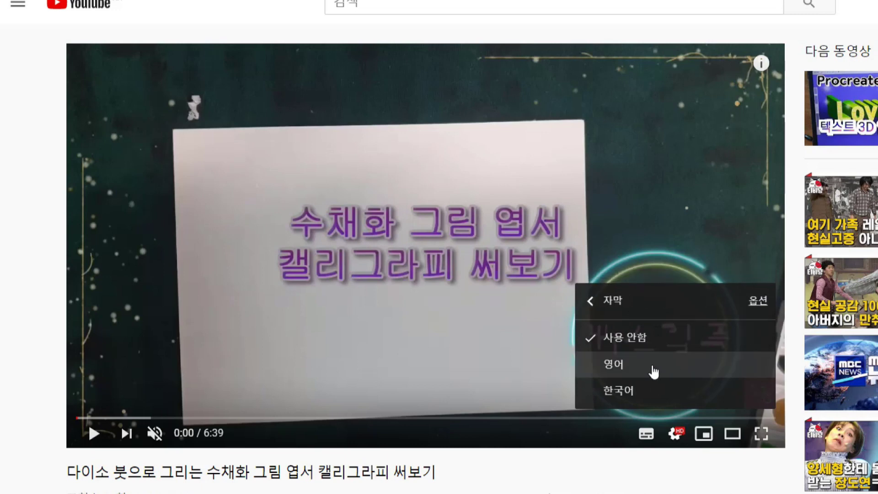
pyautogui.click(618, 366)
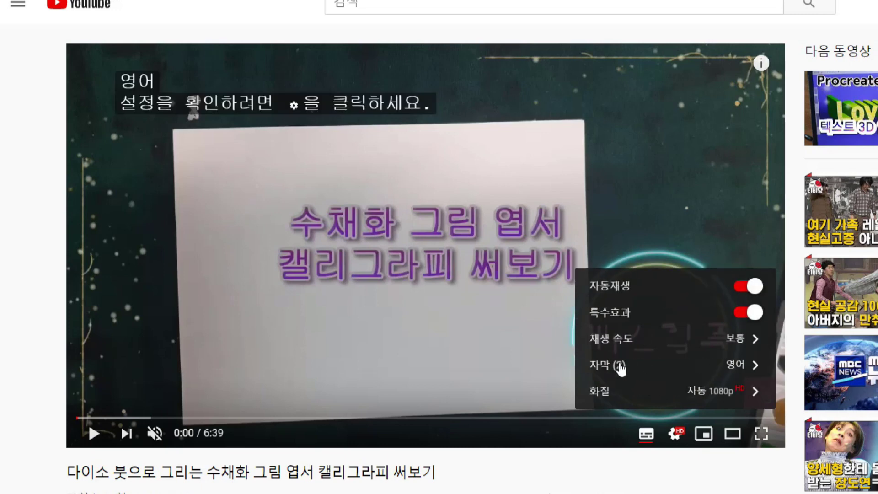
pyautogui.click(233, 406)
pyautogui.click(225, 417)
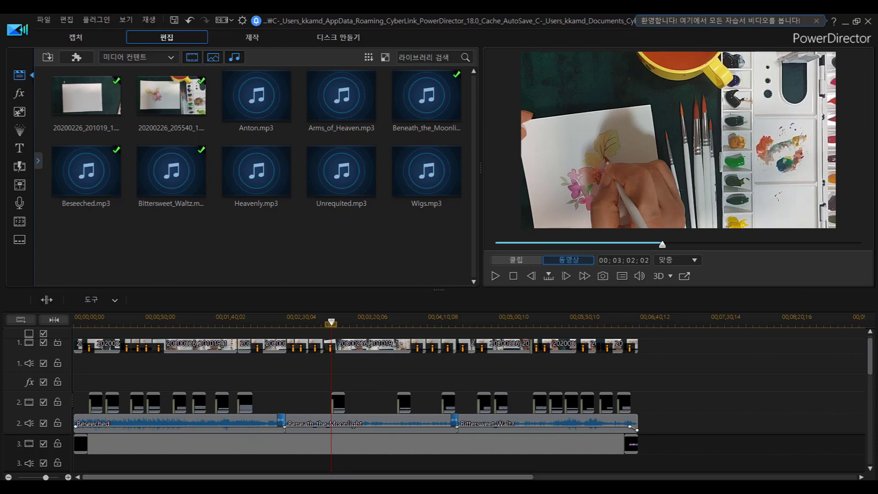
# - Switch from PowerDirector to File Explorer and open the 사용자 folder on the local C: drive
pyautogui.hotkey('alt', 'Tab')
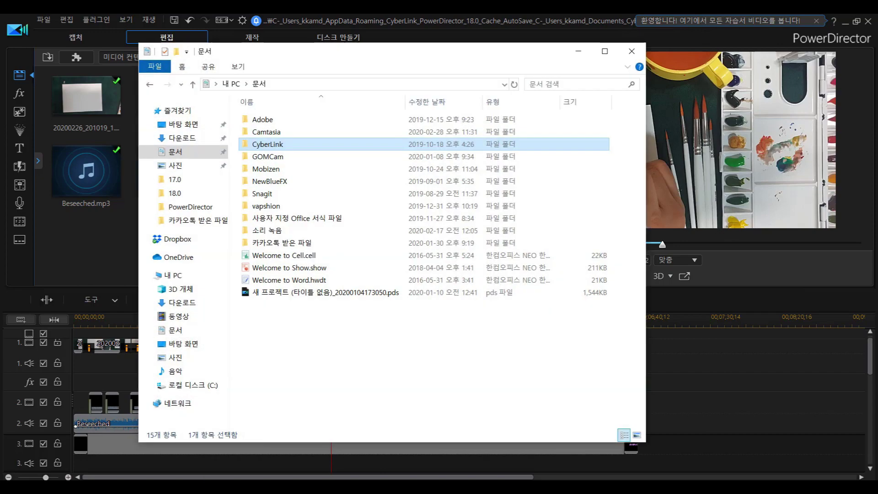
pyautogui.click(196, 386)
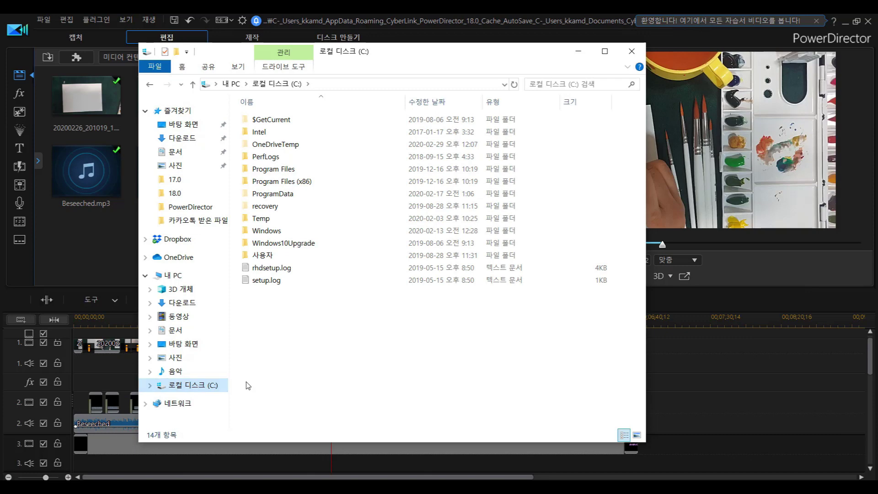
pyautogui.moveTo(235, 248); pyautogui.dragTo(282, 259)
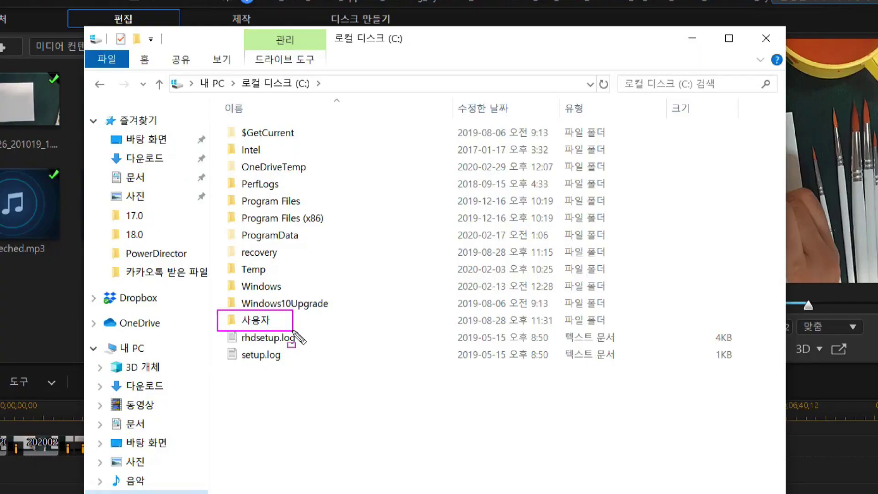
pyautogui.press('Escape')
pyautogui.doubleClick(263, 323)
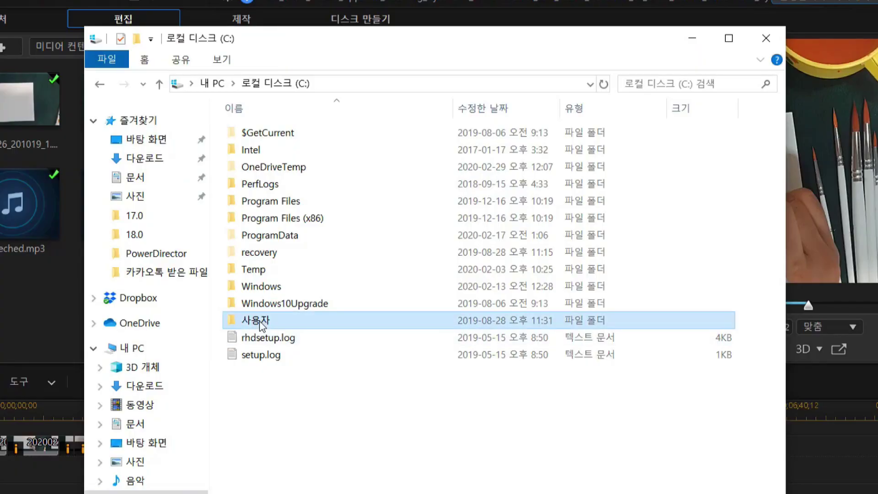
pyautogui.hotkey('ctrl', '2')
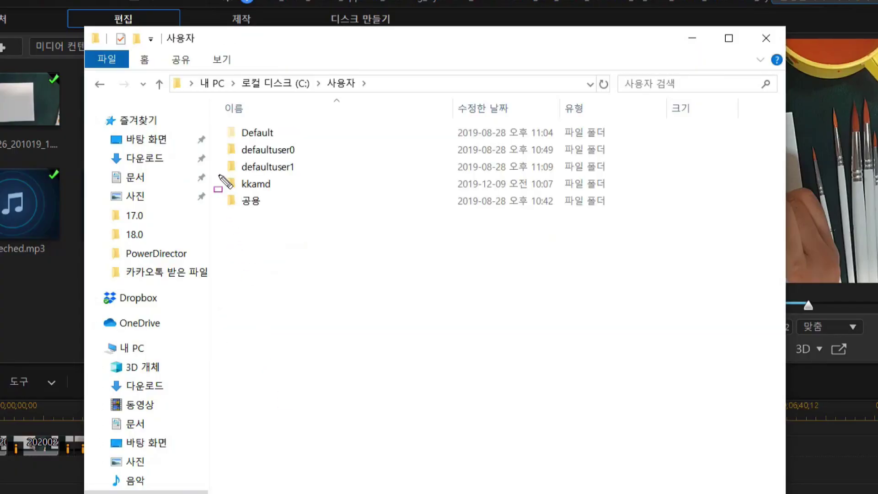
# - Open the personal user account folder and the AppData folder inside it
pyautogui.moveTo(218, 176); pyautogui.dragTo(282, 194)
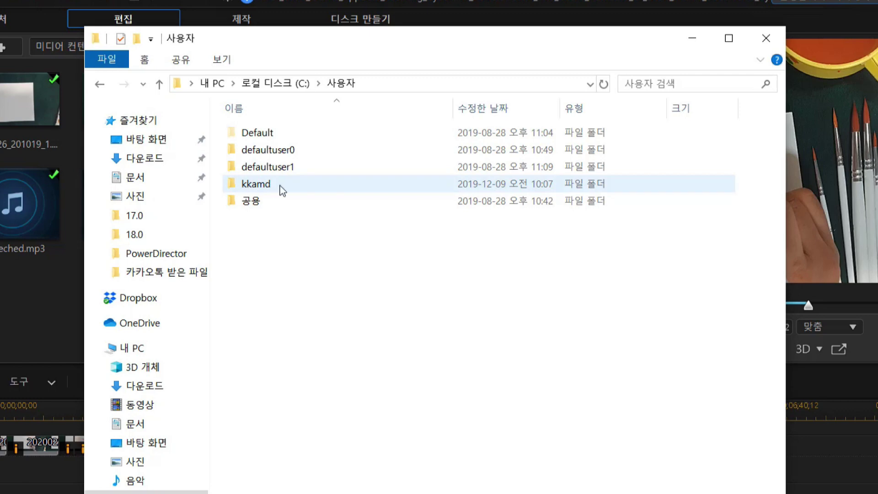
pyautogui.click(246, 187)
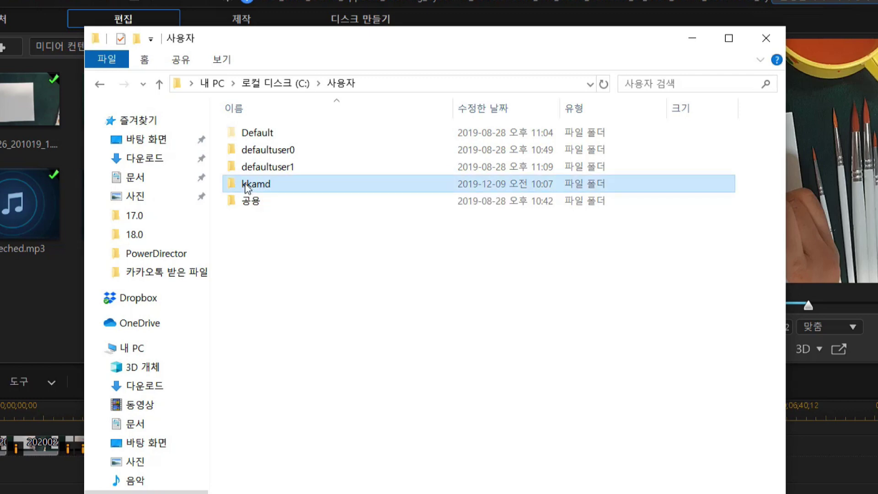
pyautogui.doubleClick(246, 187)
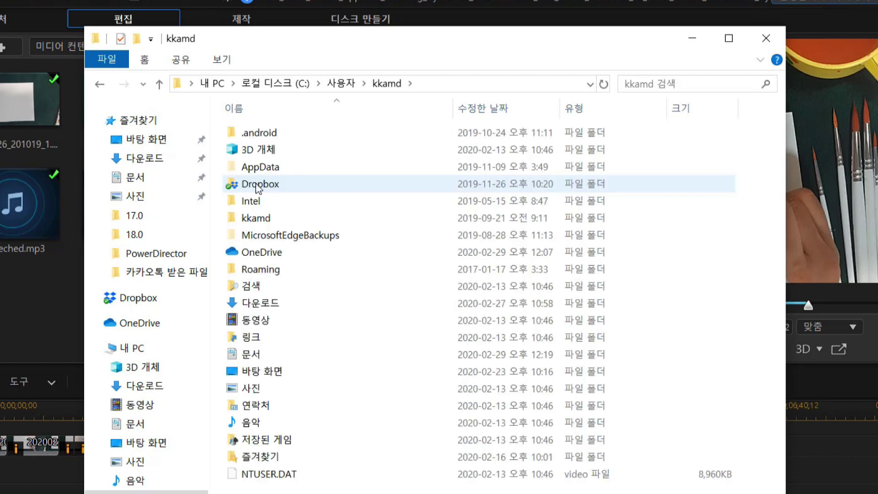
pyautogui.moveTo(218, 157)
pyautogui.mouseDown()
pyautogui.moveTo(280, 182)
pyautogui.moveTo(303, 176)
pyautogui.mouseUp()
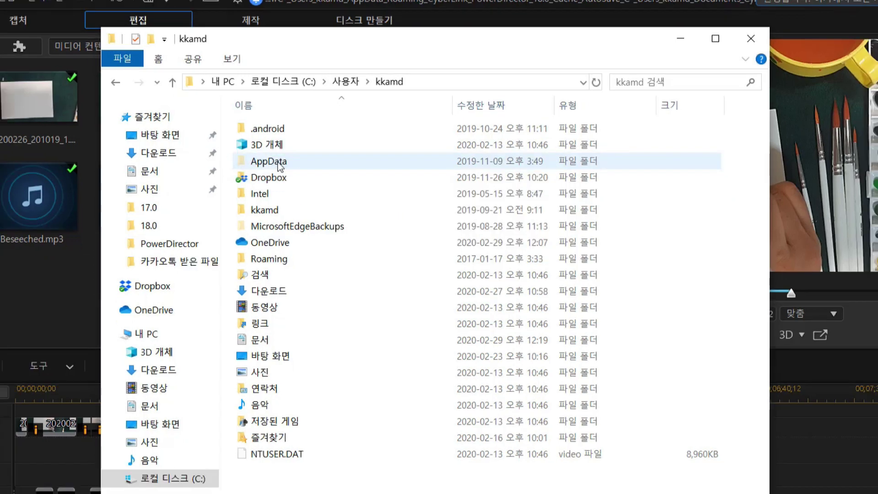
pyautogui.doubleClick(269, 167)
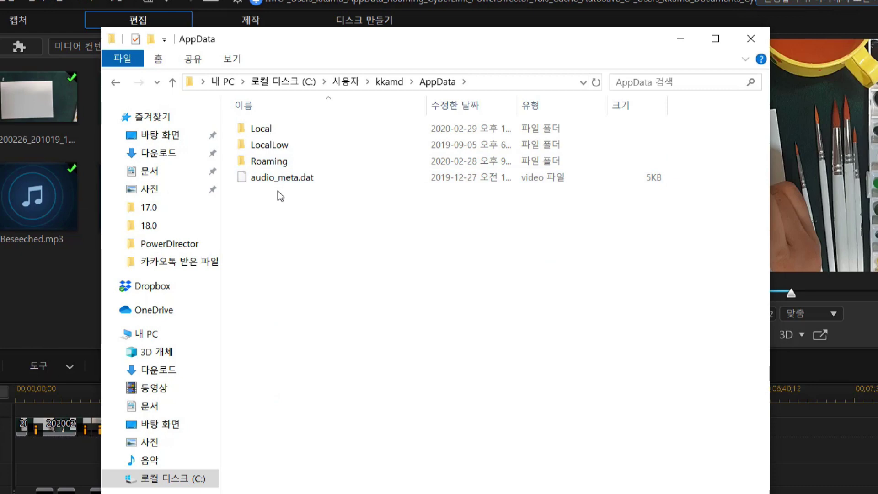
# - Open the PowerDirector folder under Roaming and CyberLink
pyautogui.moveTo(230, 150); pyautogui.dragTo(301, 168)
pyautogui.doubleClick(273, 165)
pyautogui.moveTo(226, 170); pyautogui.dragTo(303, 188)
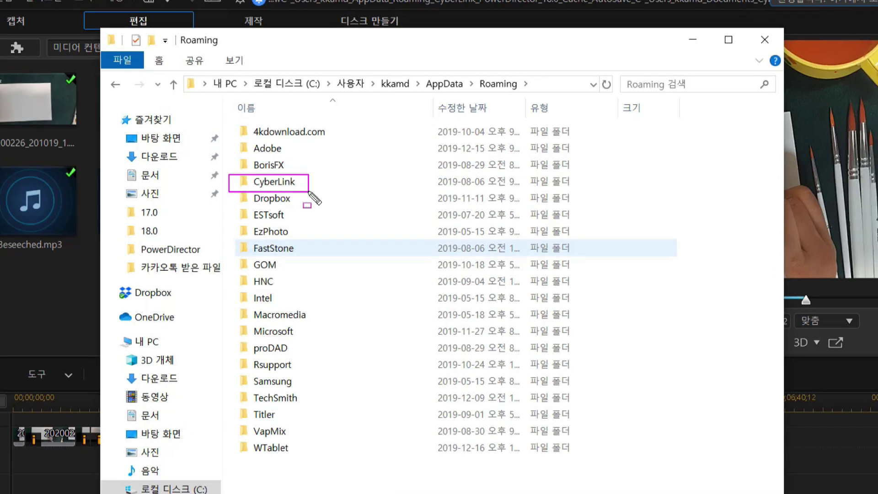
pyautogui.doubleClick(285, 181)
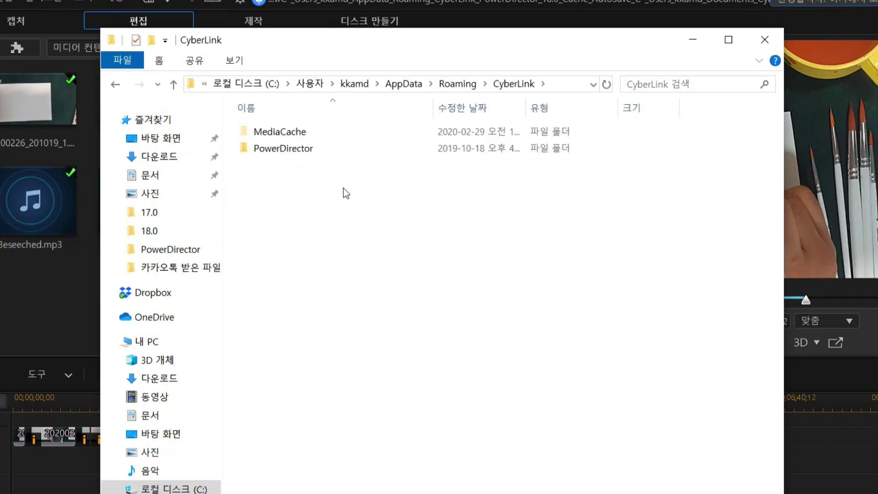
pyautogui.moveTo(230, 138)
pyautogui.mouseDown()
pyautogui.moveTo(240, 158)
pyautogui.moveTo(342, 168)
pyautogui.moveTo(345, 161)
pyautogui.mouseUp()
pyautogui.doubleClick(280, 151)
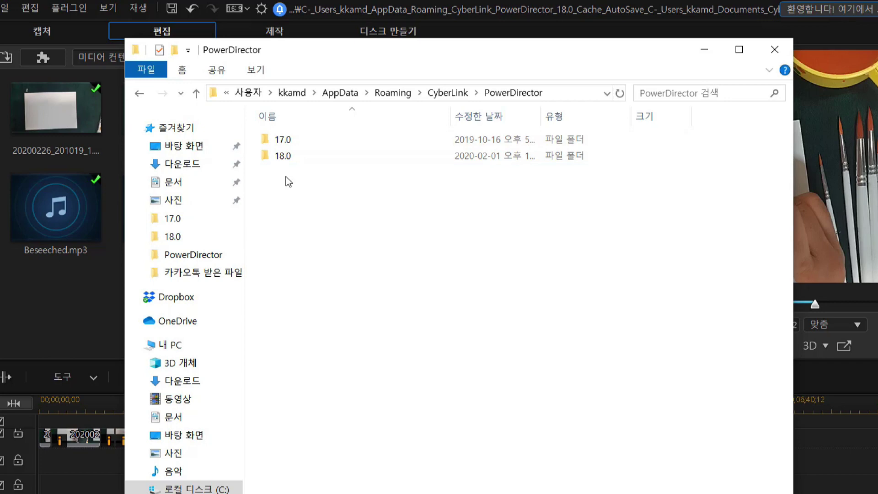
# - Open the 18.0 folder and the Cache folder inside it
pyautogui.moveTo(275, 163)
pyautogui.mouseDown()
pyautogui.moveTo(249, 148)
pyautogui.moveTo(317, 170)
pyautogui.mouseUp()
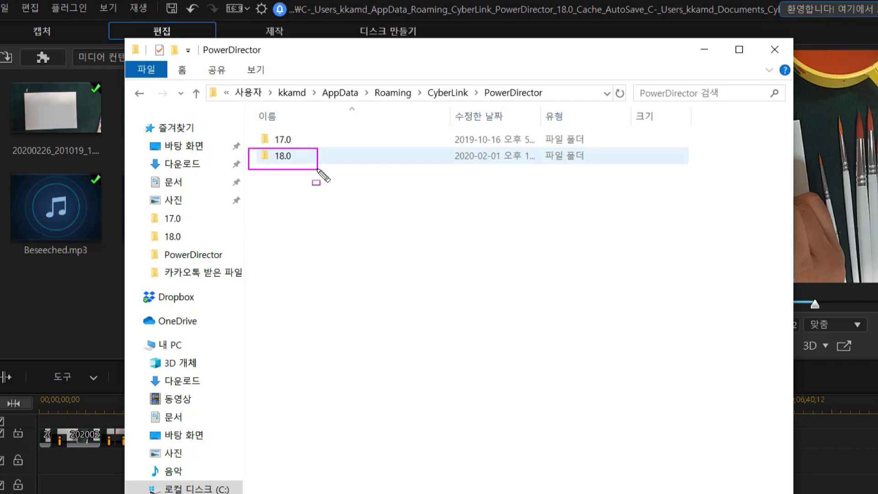
pyautogui.doubleClick(285, 158)
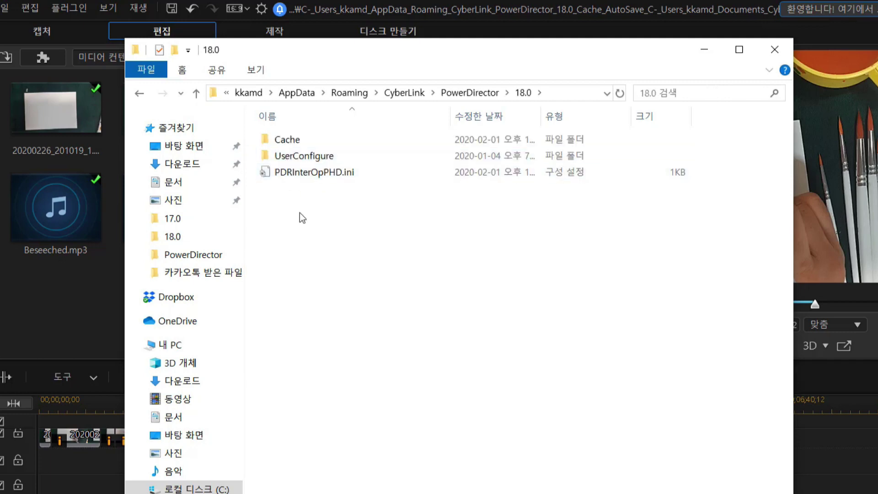
pyautogui.moveTo(294, 157); pyautogui.dragTo(302, 163)
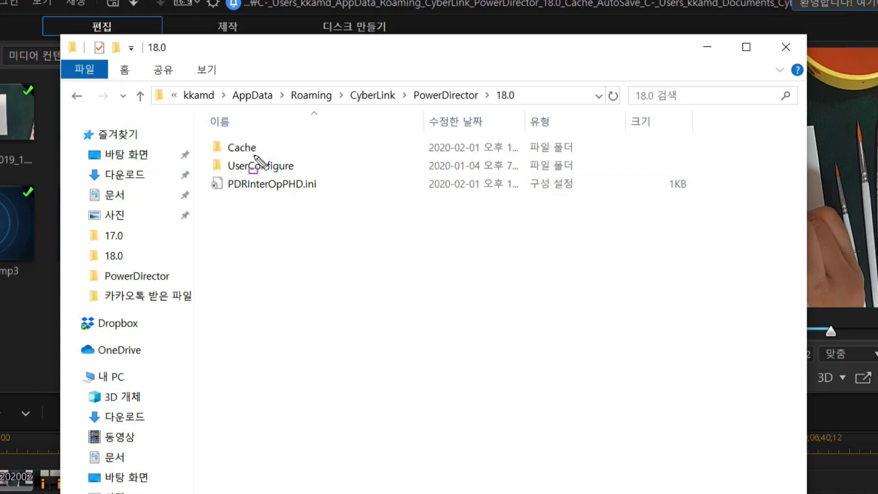
pyautogui.moveTo(205, 134); pyautogui.dragTo(287, 158)
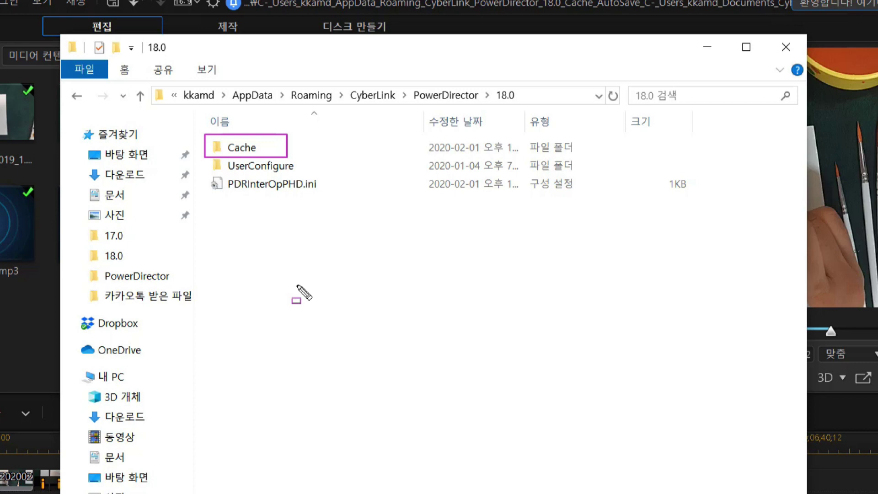
pyautogui.press('Escape')
pyautogui.doubleClick(256, 144)
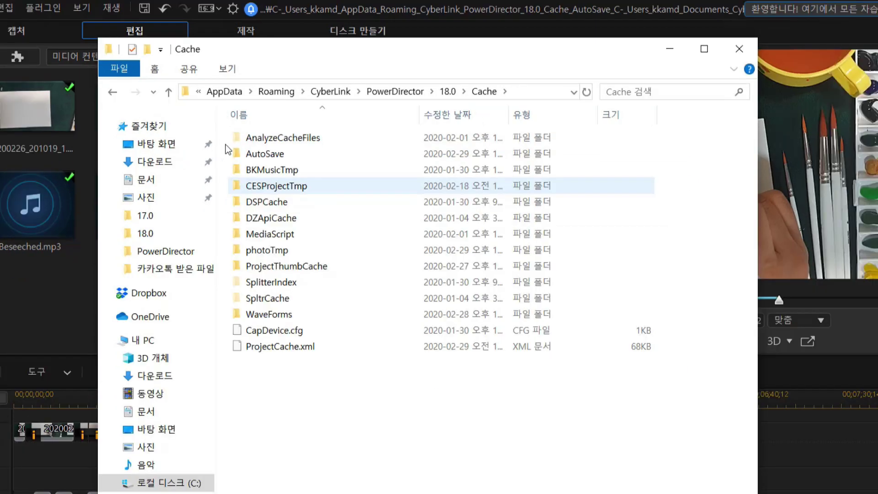
# - Mark the AutoSave folder within Cache and open it
pyautogui.moveTo(204, 155)
pyautogui.mouseDown()
pyautogui.moveTo(282, 173)
pyautogui.moveTo(304, 166)
pyautogui.mouseUp()
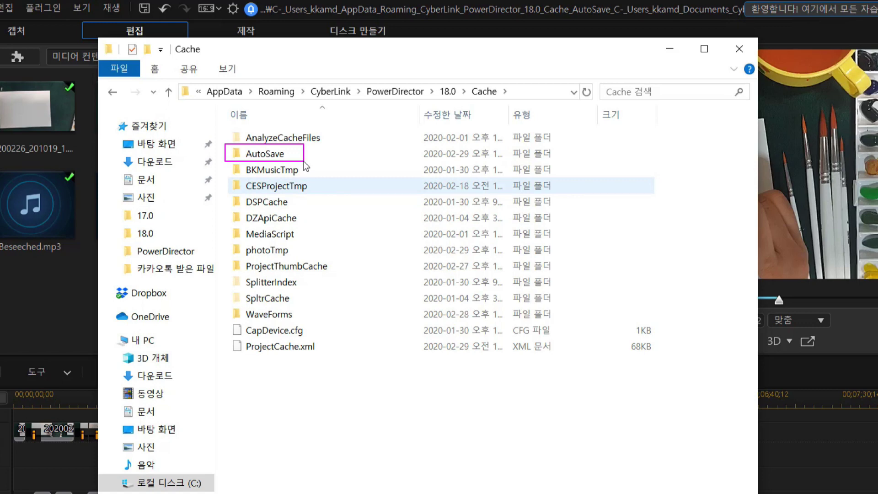
pyautogui.press('Escape')
pyautogui.doubleClick(278, 156)
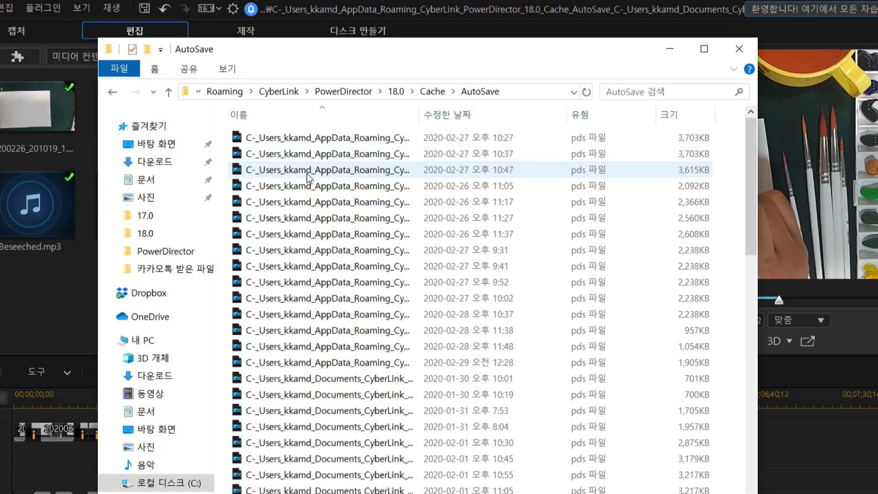
# - Look through the autosaved pds files by modified date, select the 2020-02-29 오전 12:28 one, and check the project open in PowerDirector
pyautogui.scroll(-1, 746, 192)
pyautogui.moveTo(745, 215); pyautogui.dragTo(734, 385)
pyautogui.moveTo(474, 380); pyautogui.dragTo(422, 341)
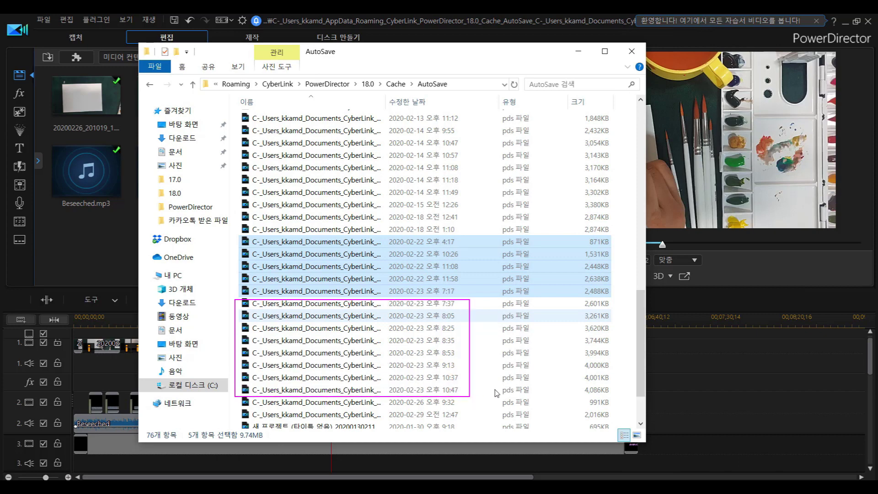
pyautogui.scroll(-1, 642, 348)
pyautogui.moveTo(645, 357); pyautogui.dragTo(605, 155)
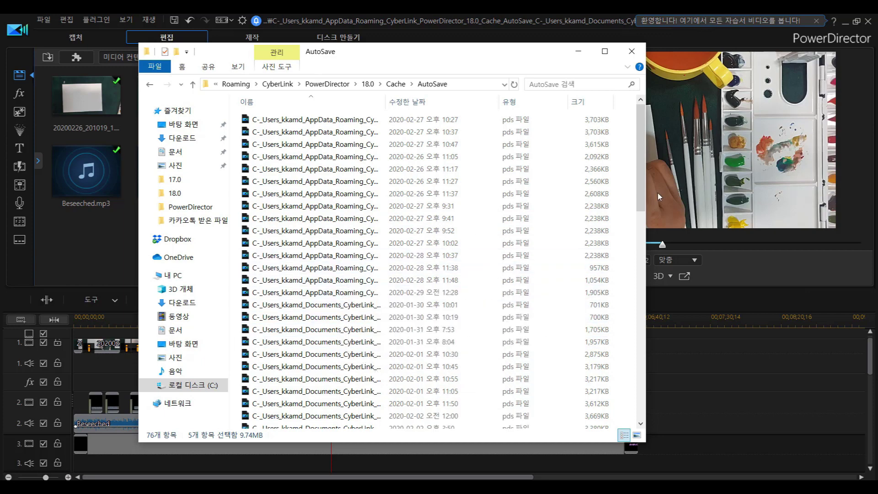
pyautogui.moveTo(640, 185); pyautogui.dragTo(641, 190)
pyautogui.click(316, 269)
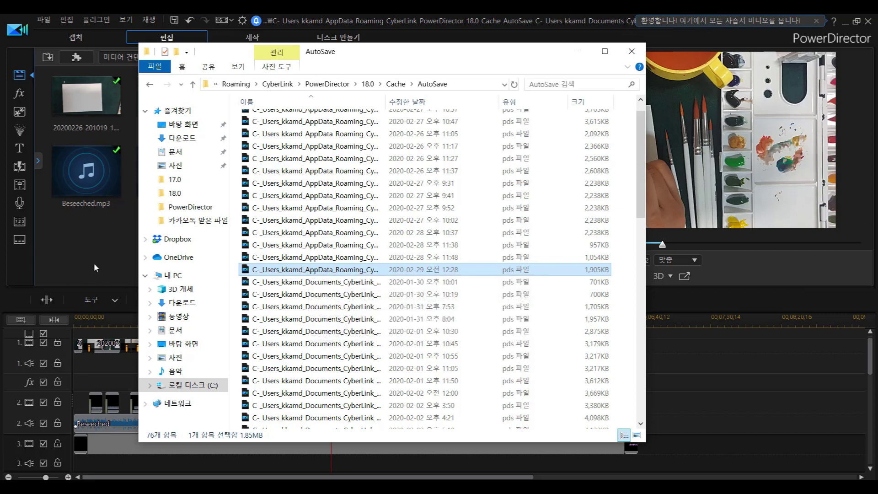
pyautogui.hotkey('alt', 'Tab')
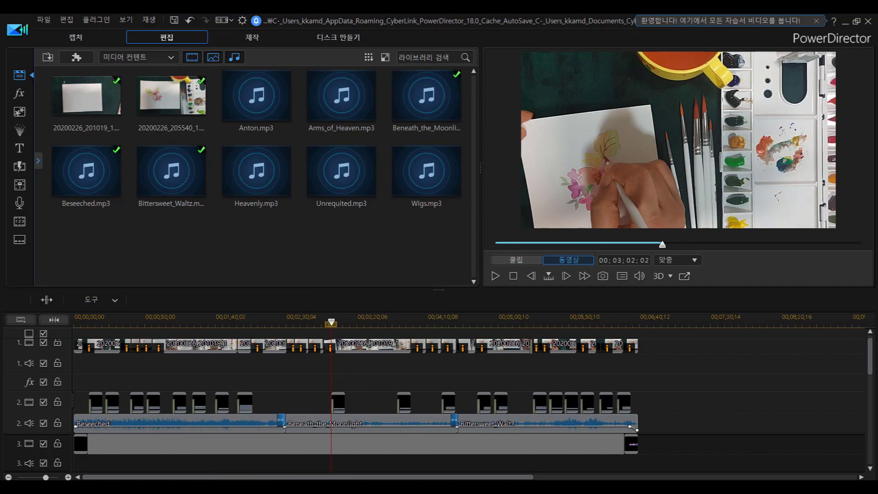
pyautogui.hotkey('alt', 'Tab')
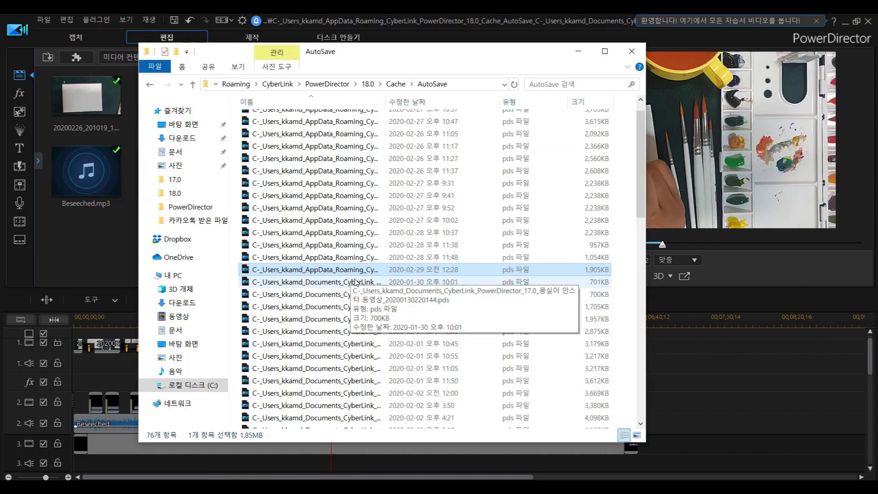
# - Open the autosaved project dated 2020-02-29 오전 12:47 without saving the current project's changes
pyautogui.moveTo(639, 169); pyautogui.dragTo(639, 373)
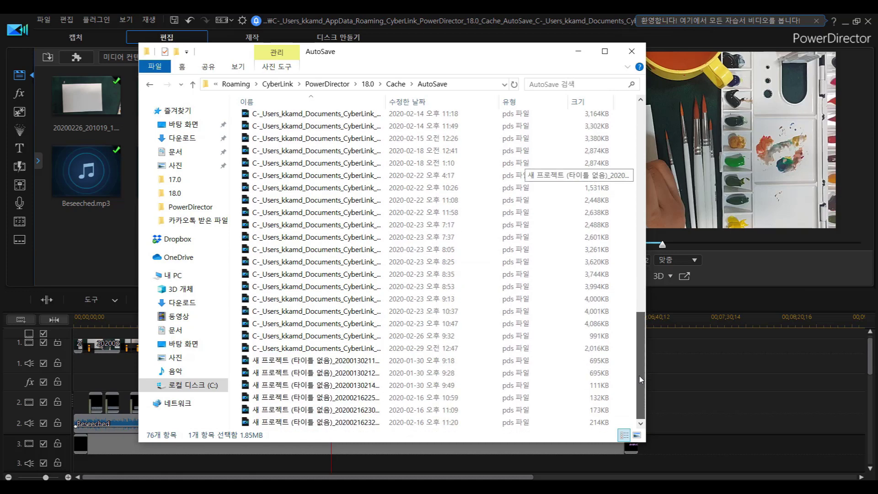
pyautogui.click(313, 348)
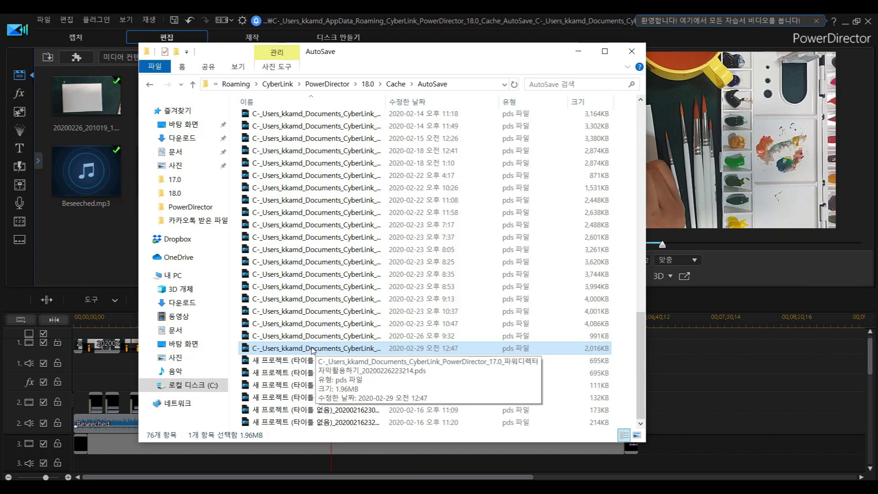
pyautogui.doubleClick(313, 348)
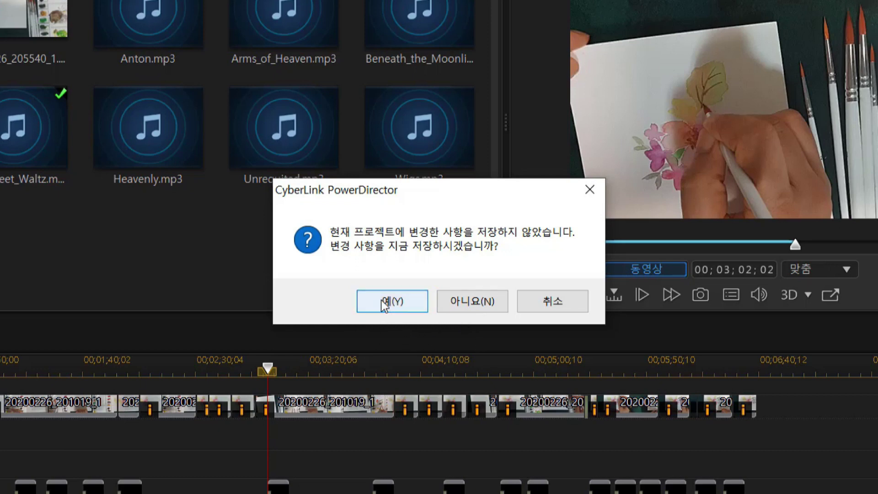
pyautogui.click(458, 303)
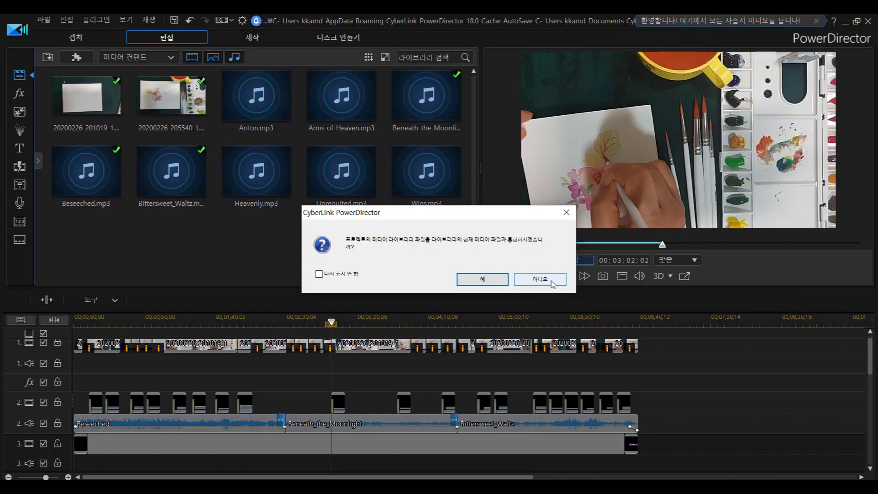
# - Decline merging the media libraries and ignore all missing media files to finish loading the autosaved project
pyautogui.click(618, 306)
pyautogui.hotkey('ctrl', 'n')
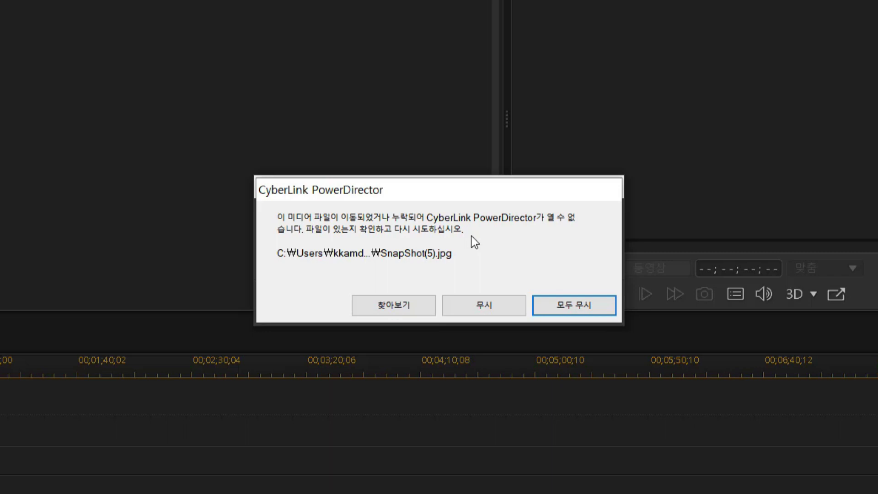
pyautogui.click(556, 299)
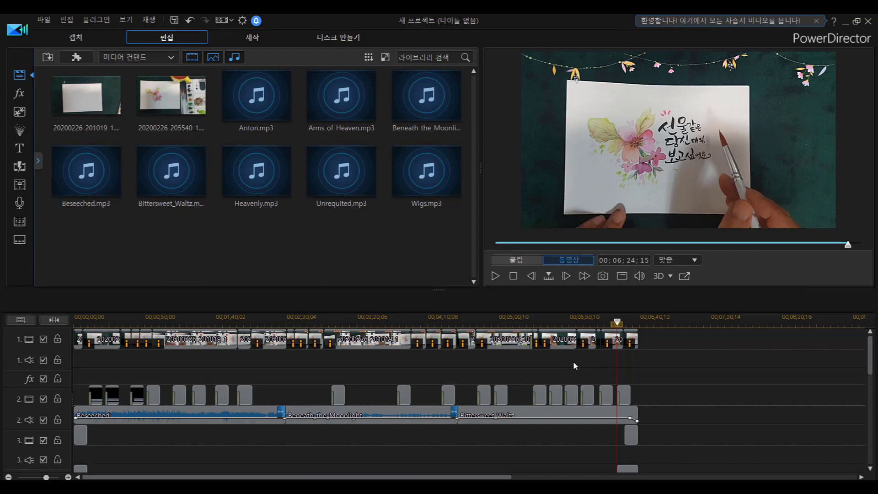
# - Preview the loaded project at 00;05;36;09, bring up the AutoSave folder in File Explorer, and return to PowerDirector
pyautogui.click(549, 400)
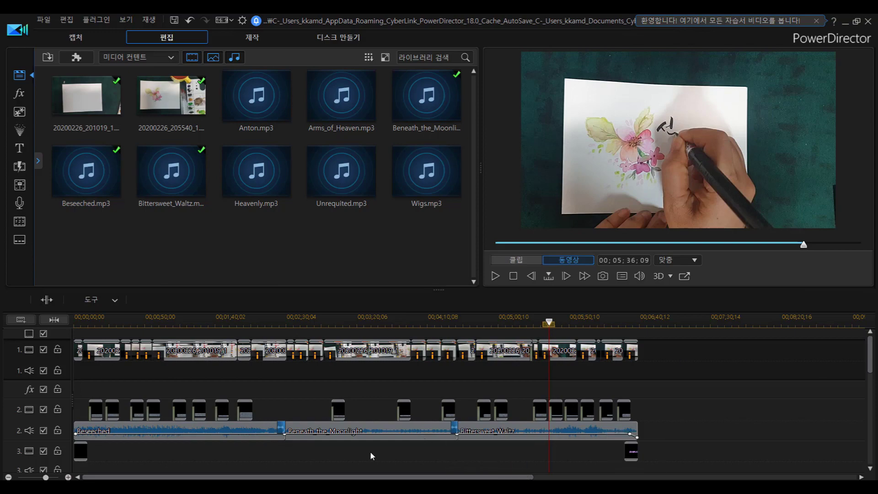
pyautogui.hotkey('alt', 'Tab')
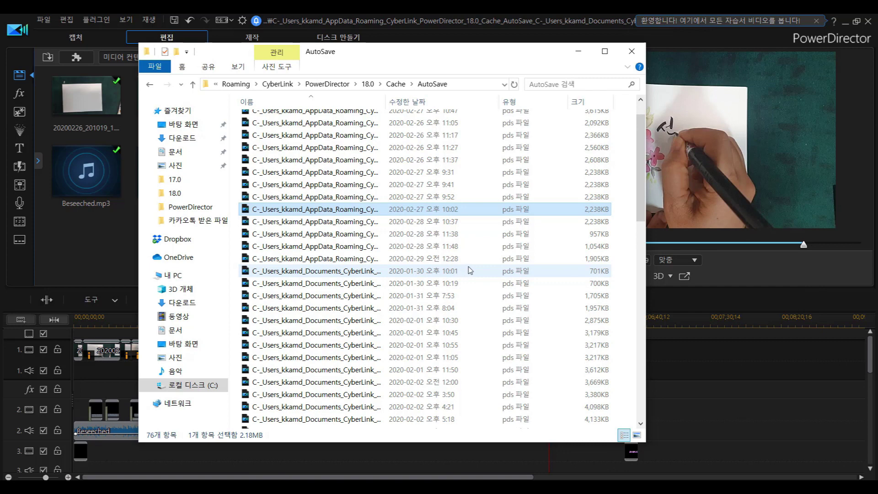
pyautogui.click(589, 462)
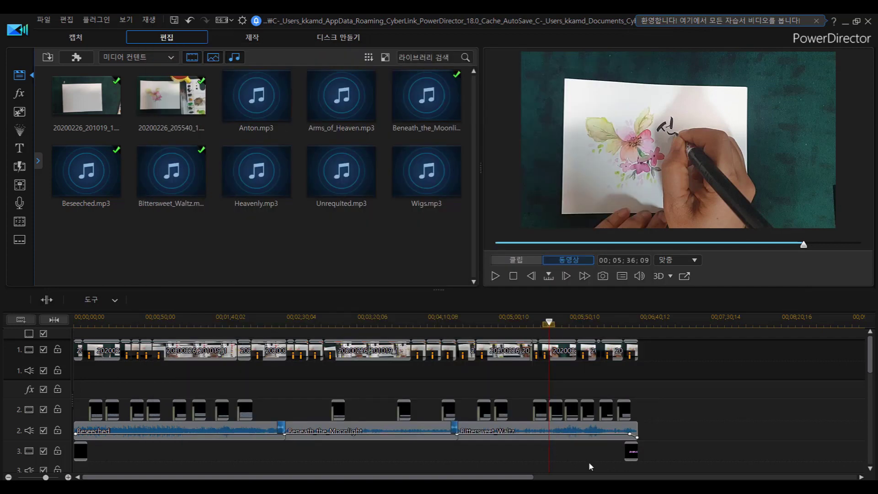